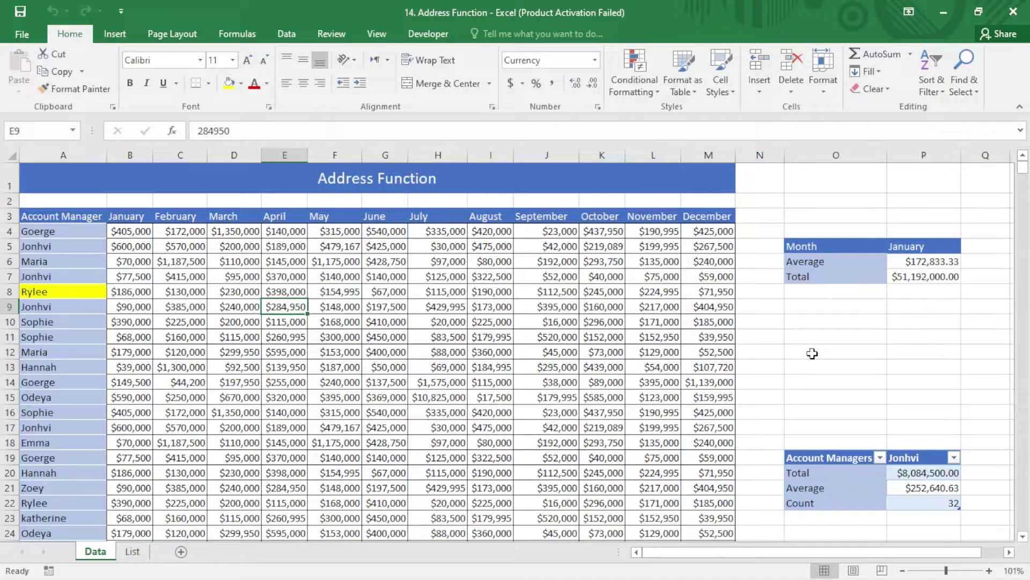
- Enter =ADDRESS(8,1,1,1) in O12 on the Data sheet so it returns $A$8
{"action": "left_click", "coordinate": [807, 352]}
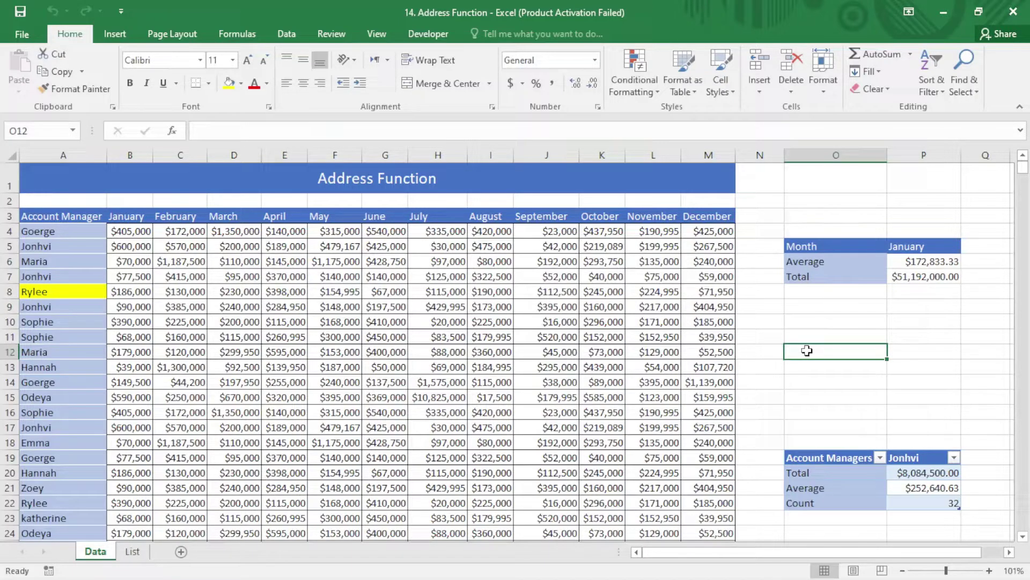
{"action": "type", "text": "="}
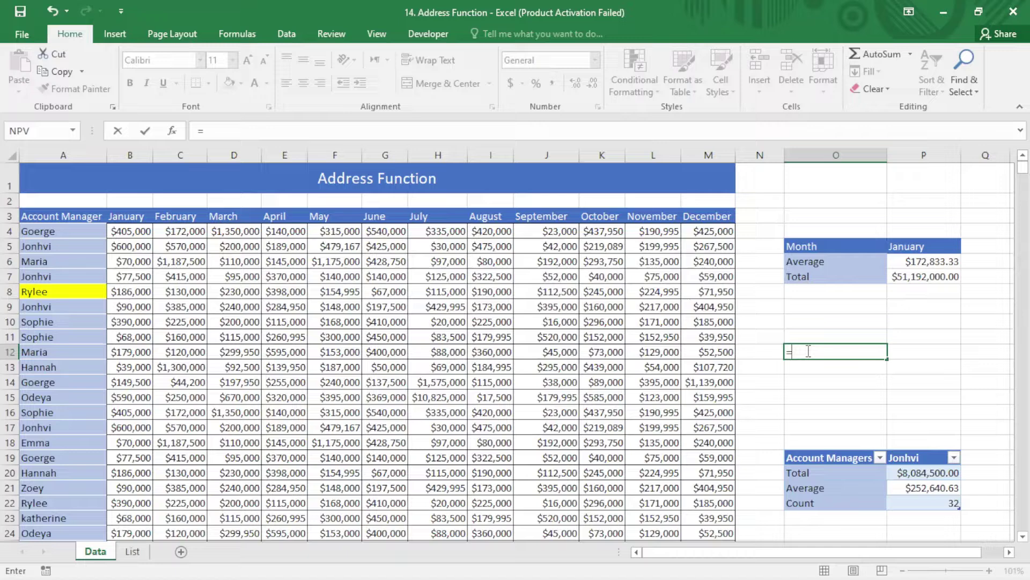
{"action": "type", "text": "add"}
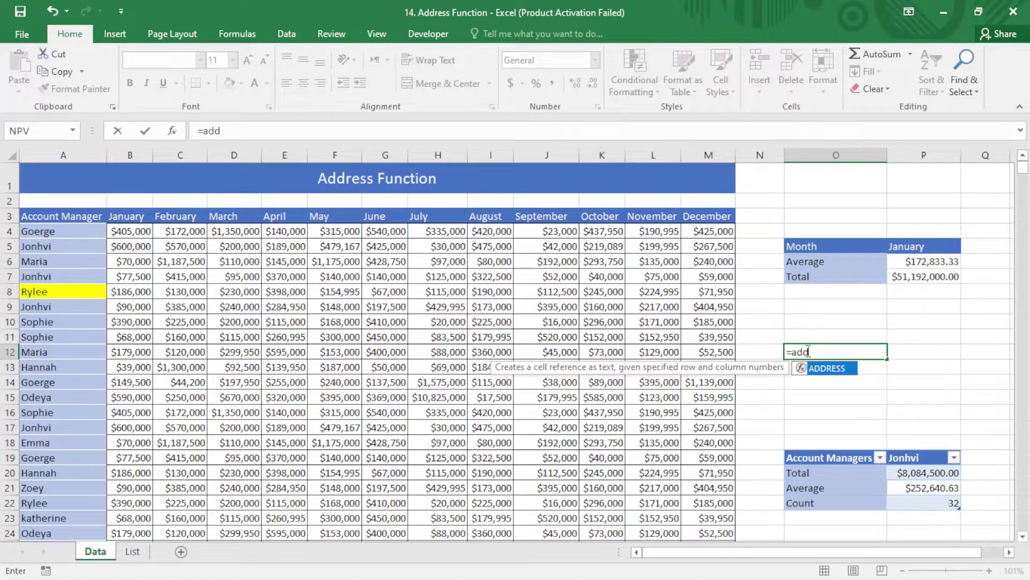
{"action": "key", "text": "Tab"}
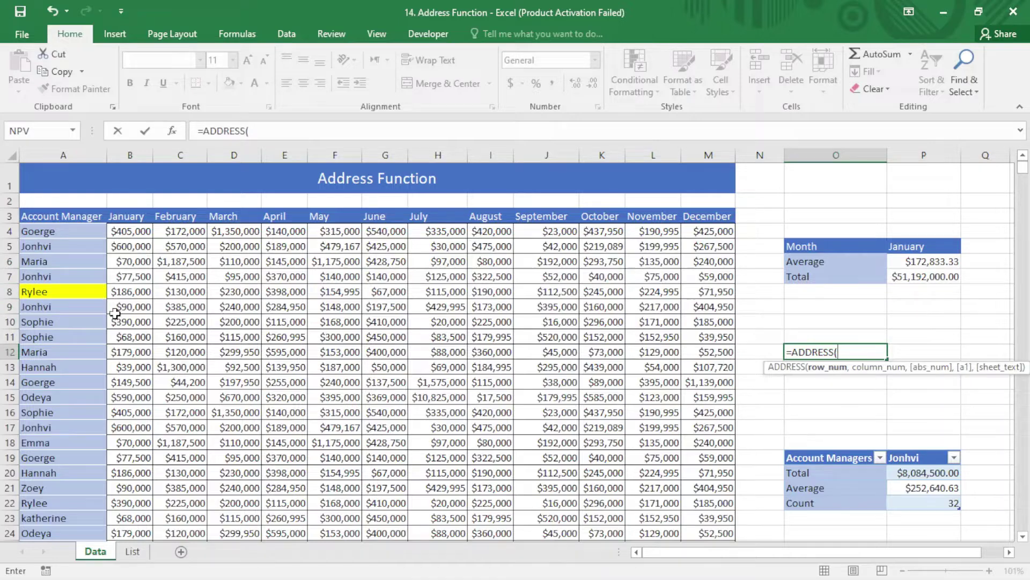
{"action": "type", "text": "8"}
{"action": "type", "text": ","}
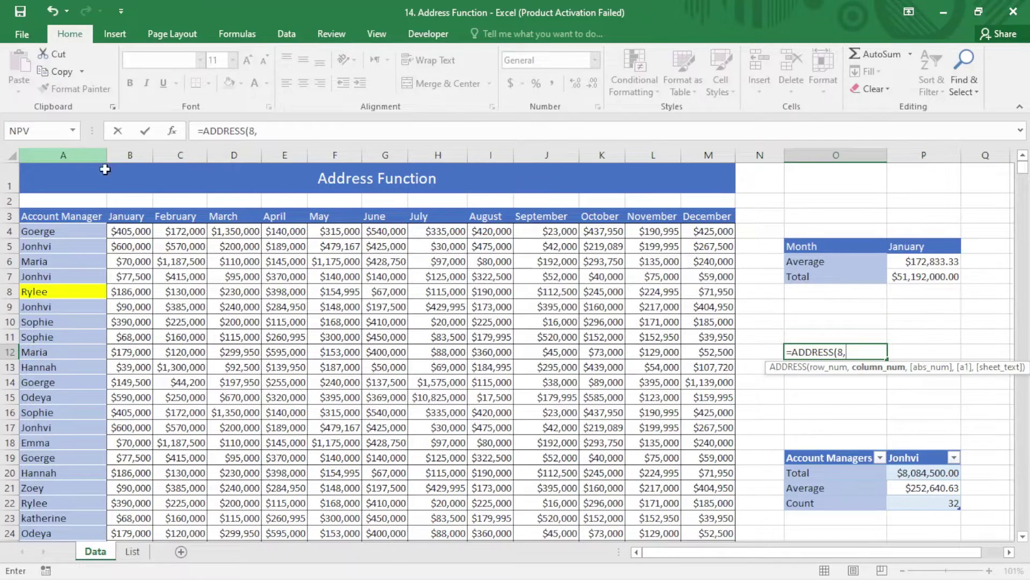
{"action": "type", "text": "1"}
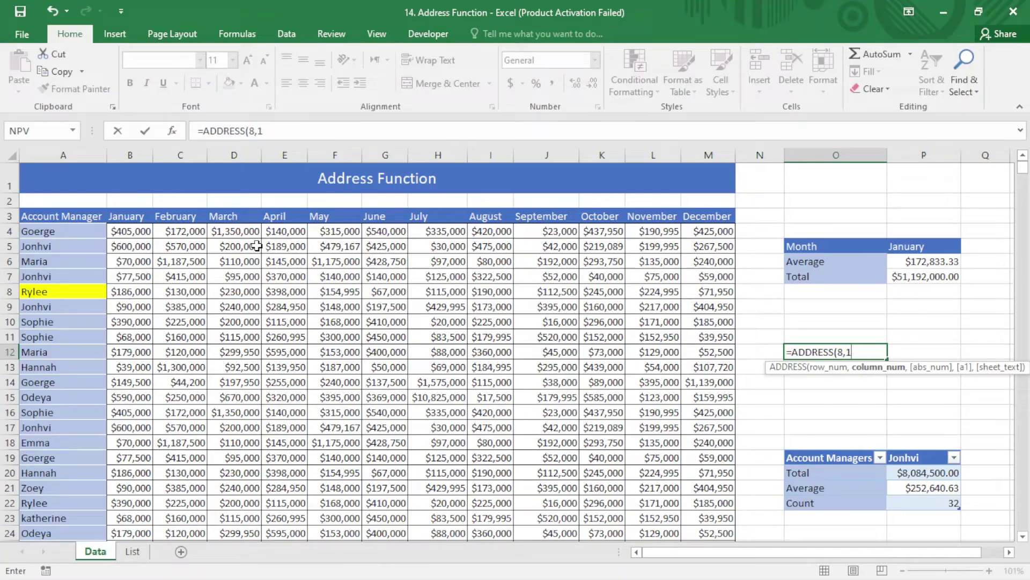
{"action": "type", "text": ","}
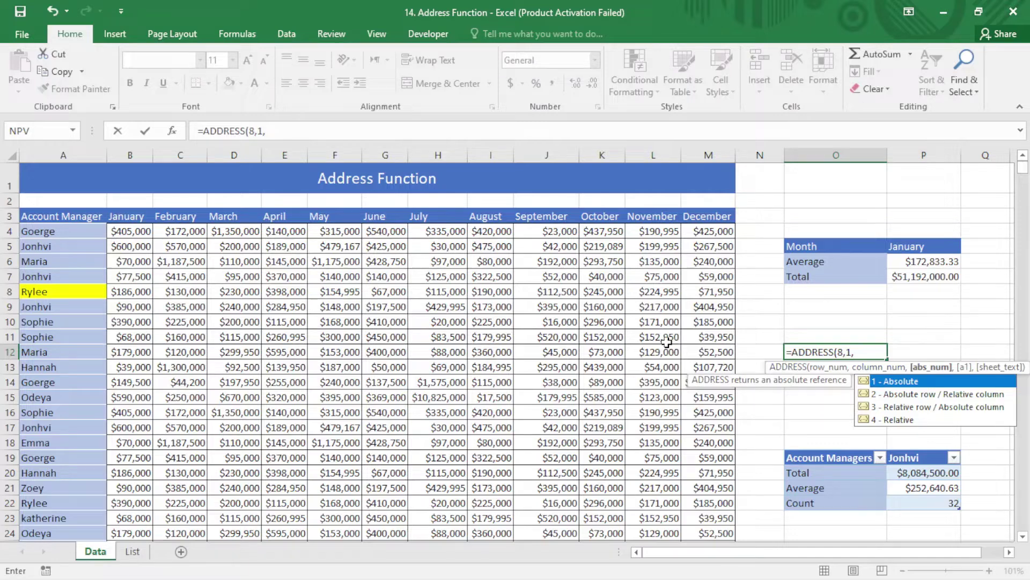
{"action": "type", "text": "1,"}
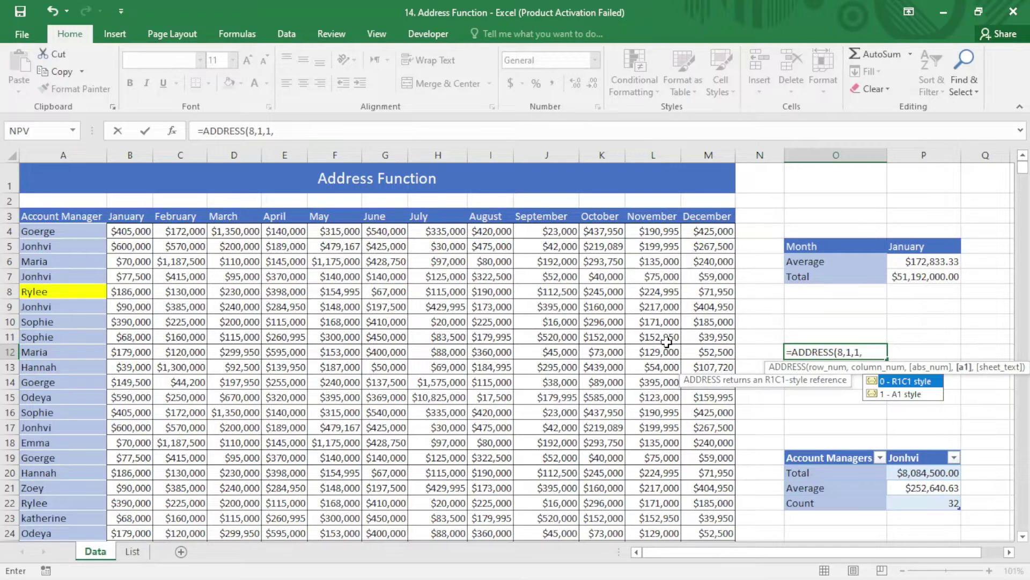
{"action": "double_click", "coordinate": [904, 397]}
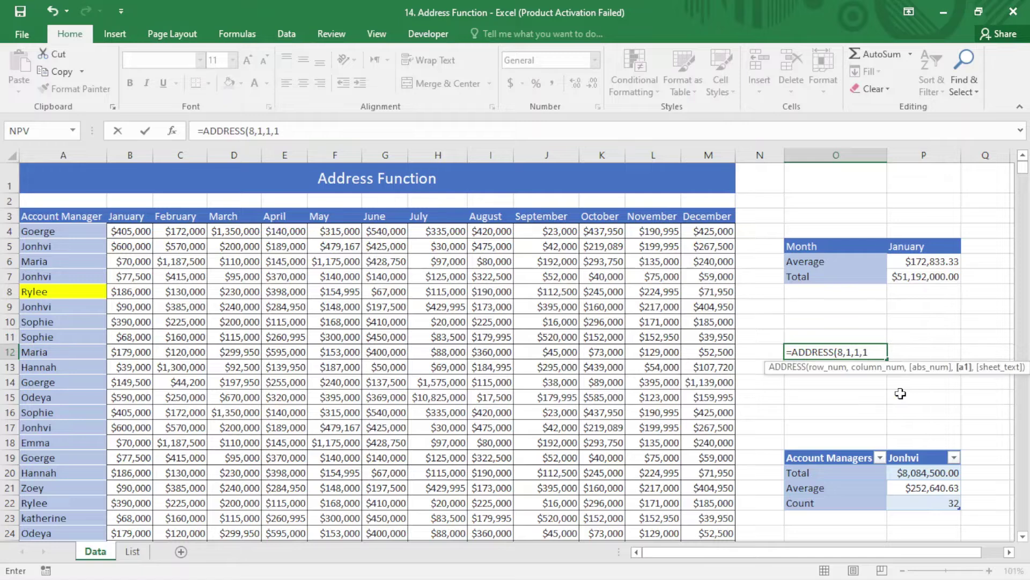
{"action": "type", "text": ")"}
{"action": "key", "text": "Return"}
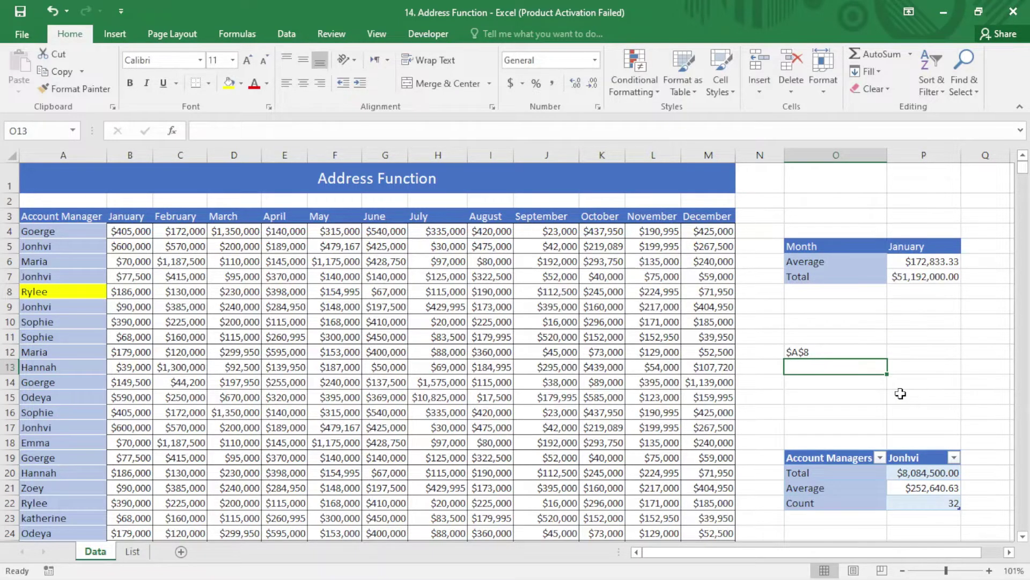
{"action": "left_click", "coordinate": [854, 351]}
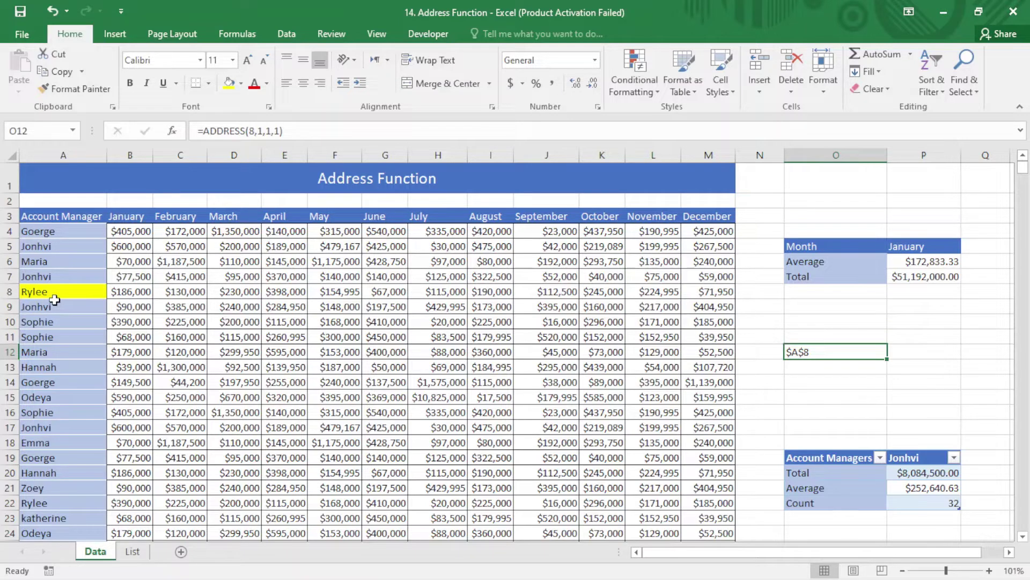
- On the List sheet, enter =ADDRESS(8,1,1,0,"Data") in D6, returning Data!R8C1
{"action": "key", "text": "ctrl+Page_Down"}
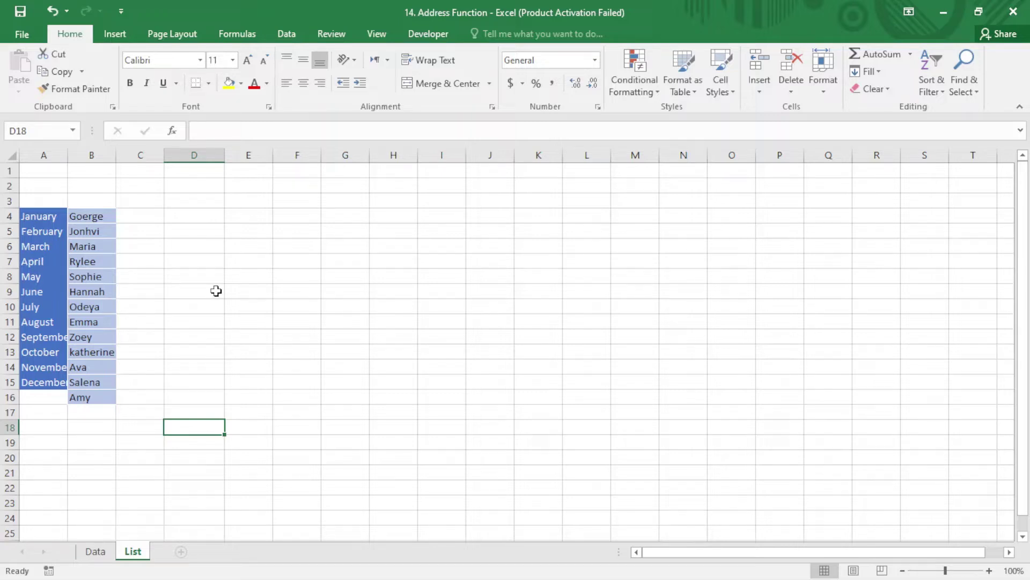
{"action": "left_click", "coordinate": [208, 245]}
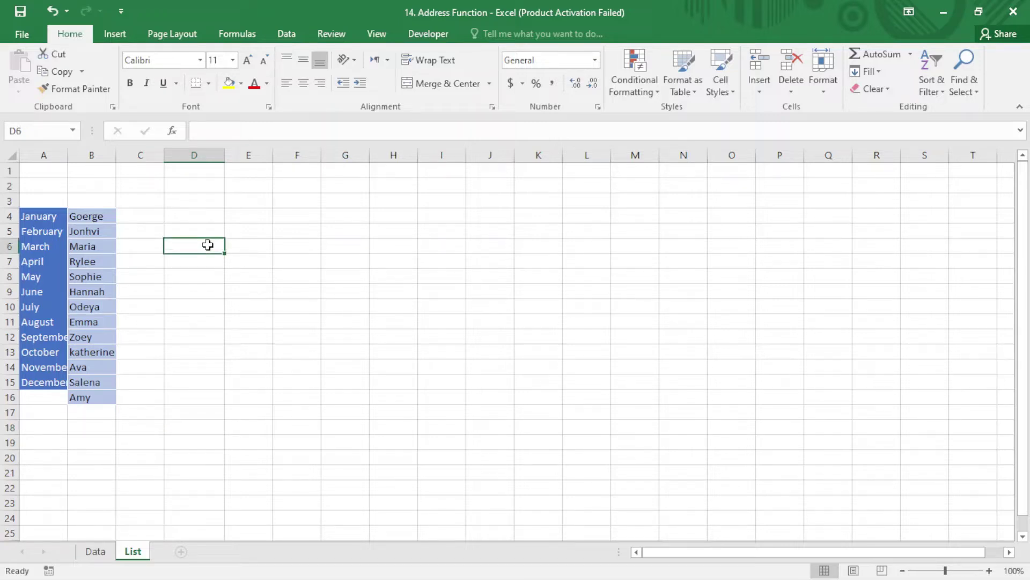
{"action": "type", "text": "="}
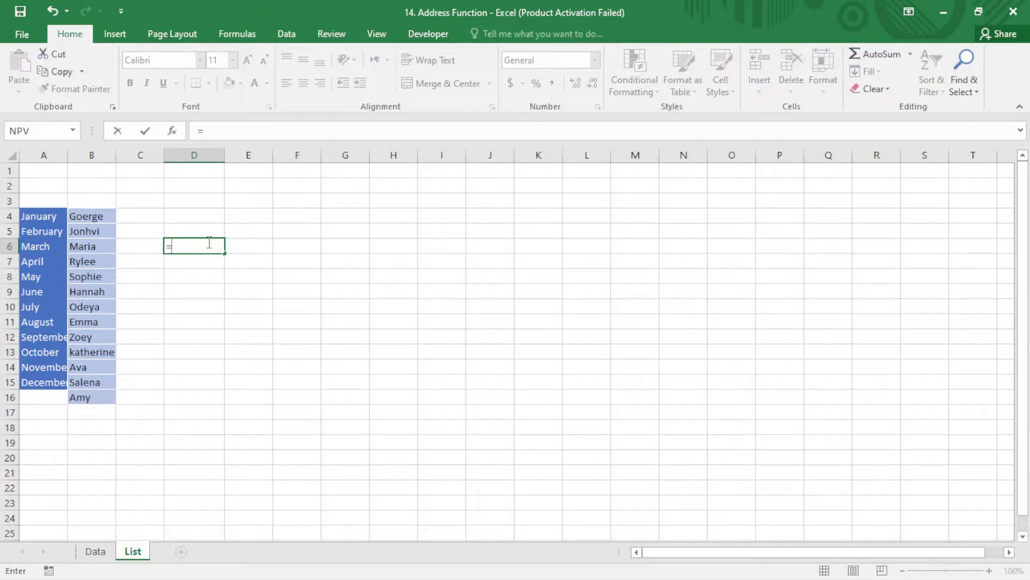
{"action": "type", "text": "add"}
{"action": "key", "text": "Tab"}
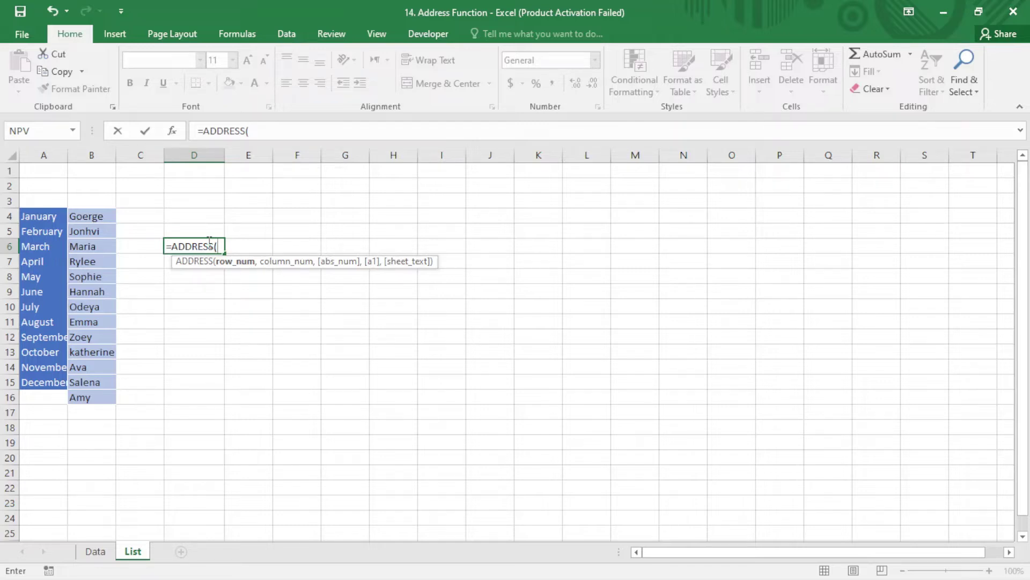
{"action": "type", "text": "8,"}
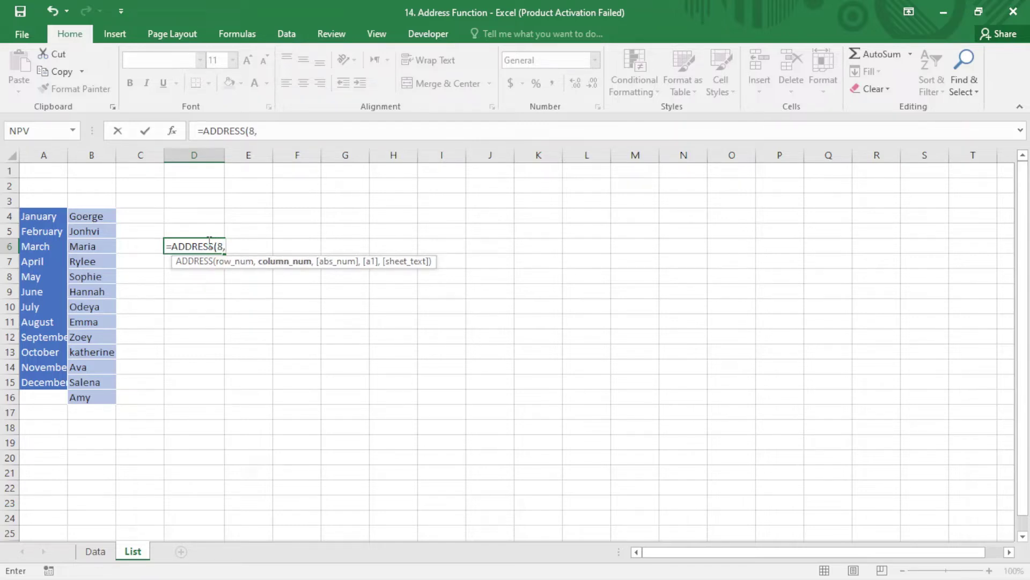
{"action": "type", "text": "1"}
{"action": "type", "text": ","}
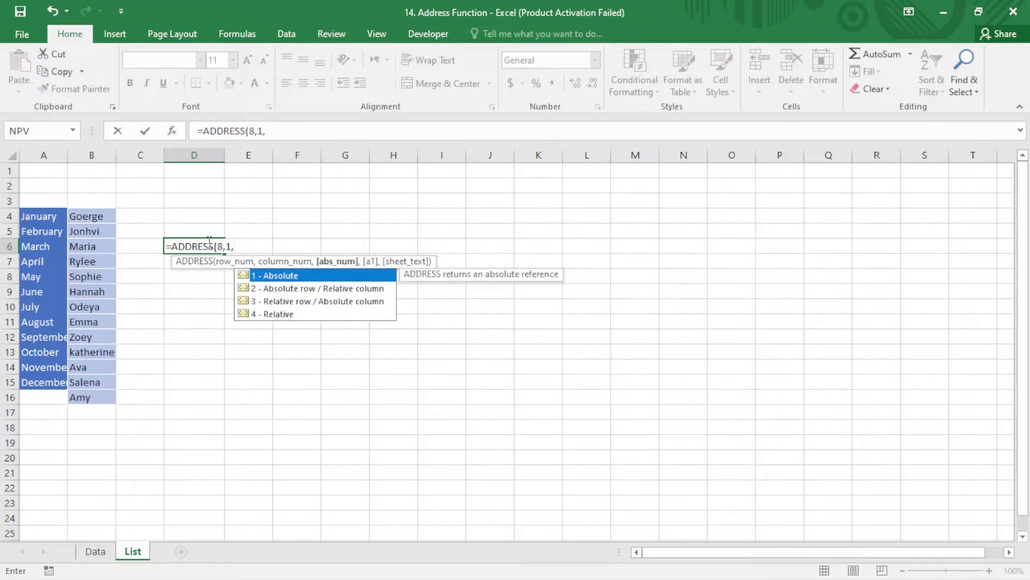
{"action": "type", "text": "1,"}
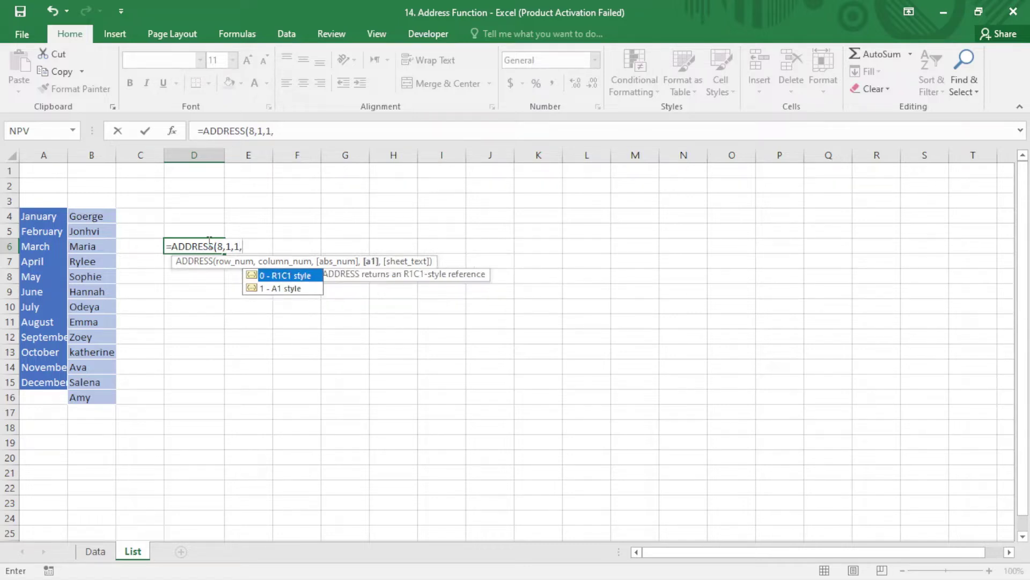
{"action": "type", "text": "0,"}
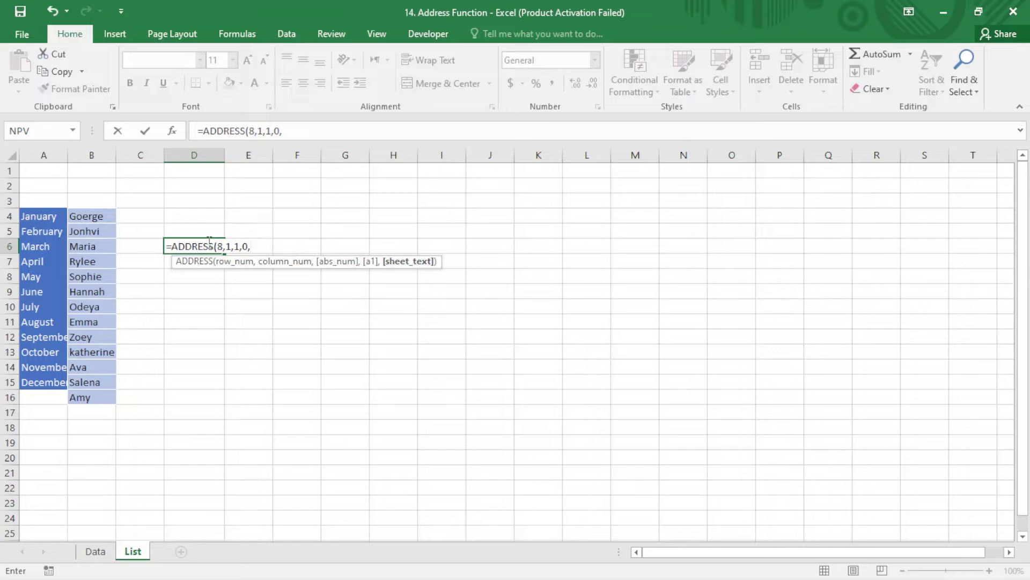
{"action": "type", "text": "\""}
{"action": "type", "text": "Data"}
{"action": "type", "text": "\""}
{"action": "type", "text": ")"}
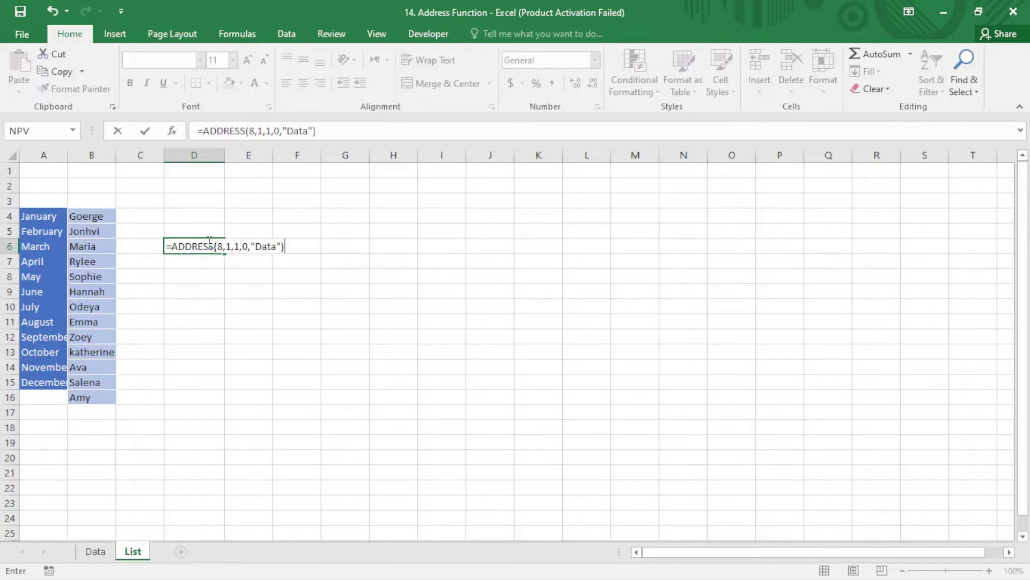
{"action": "key", "text": "Return"}
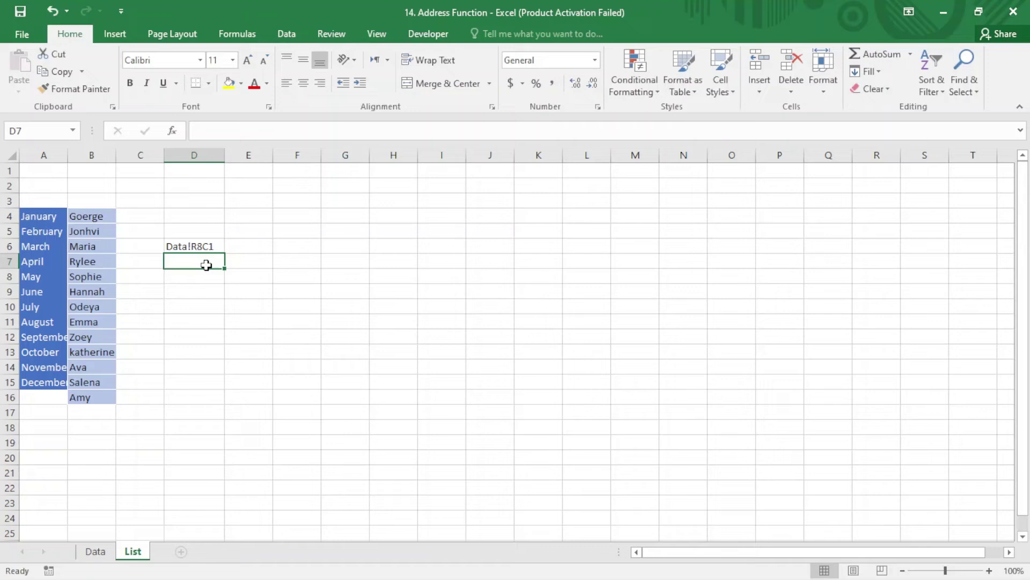
{"action": "left_click", "coordinate": [178, 247]}
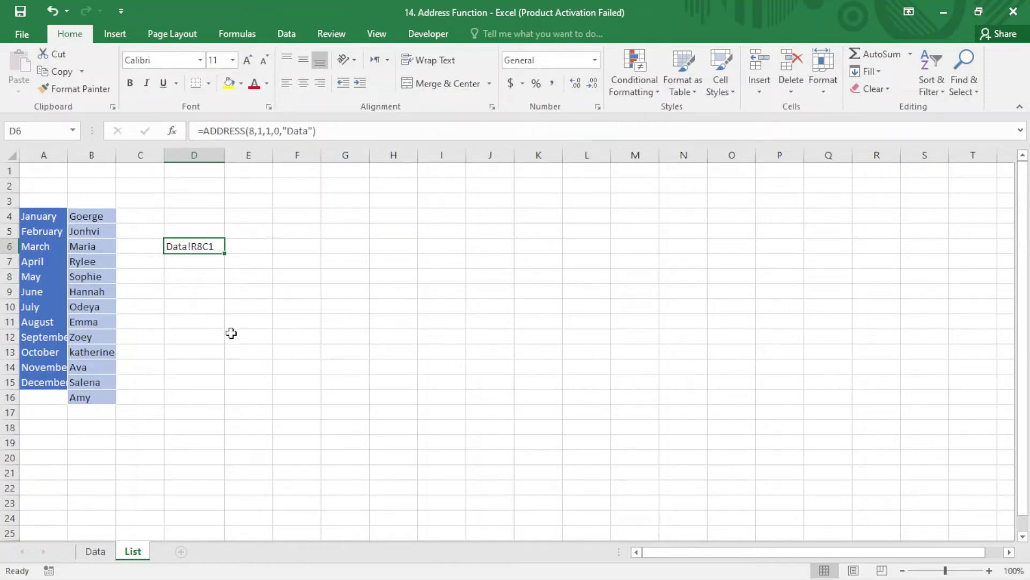
- Back on the Data sheet, enter =ADDRESS(ROW(Account_Manager),COLUMN(Account_Manager)) in O14, returning $A$4
{"action": "left_click", "coordinate": [95, 551]}
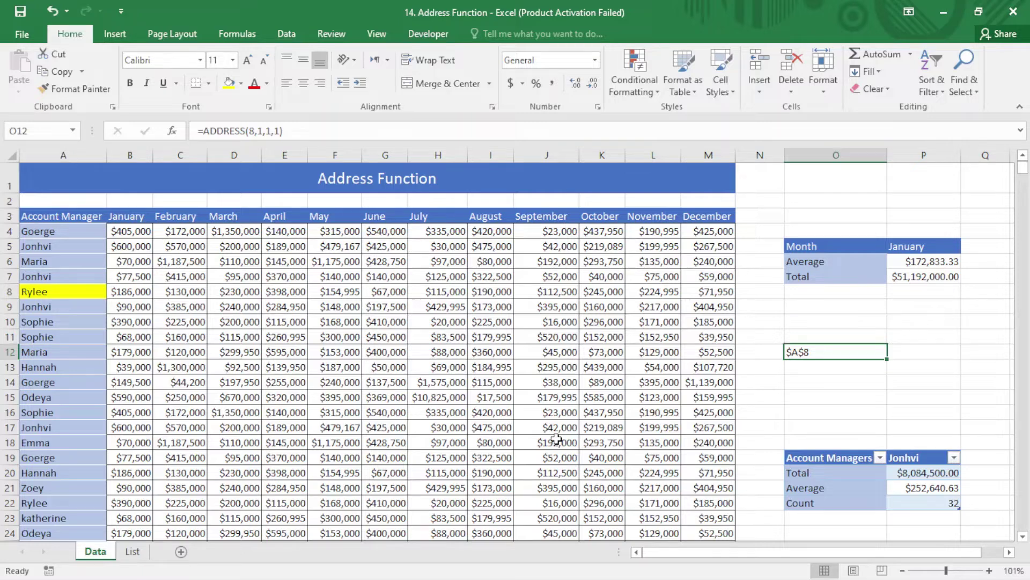
{"action": "left_click", "coordinate": [266, 364]}
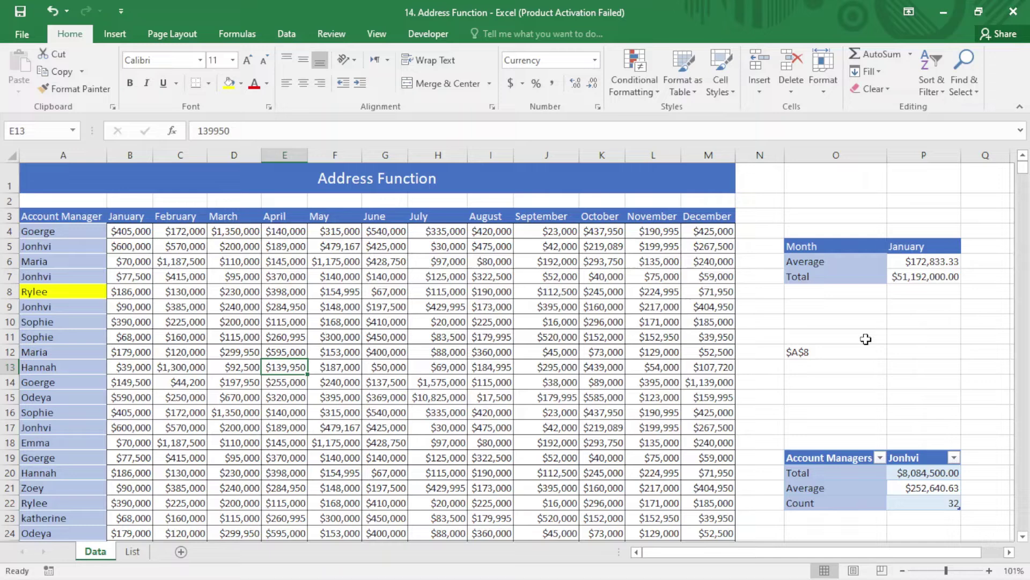
{"action": "left_click", "coordinate": [857, 381]}
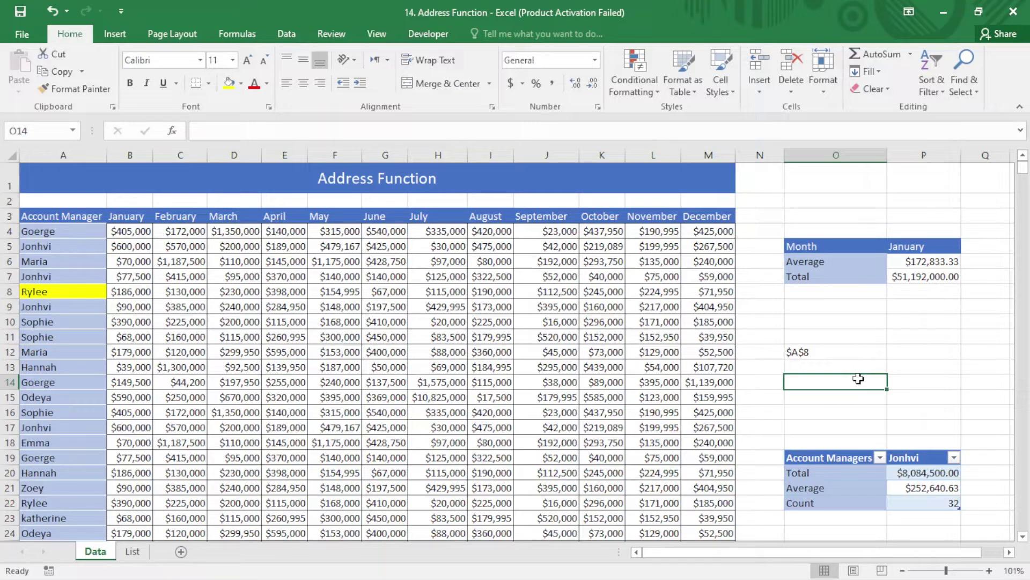
{"action": "type", "text": "=add"}
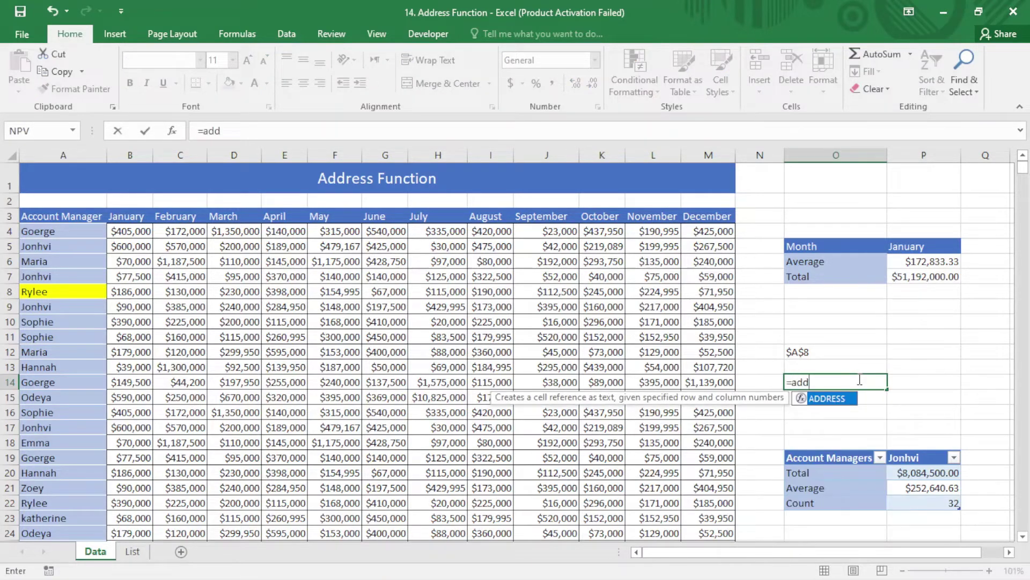
{"action": "key", "text": "Tab"}
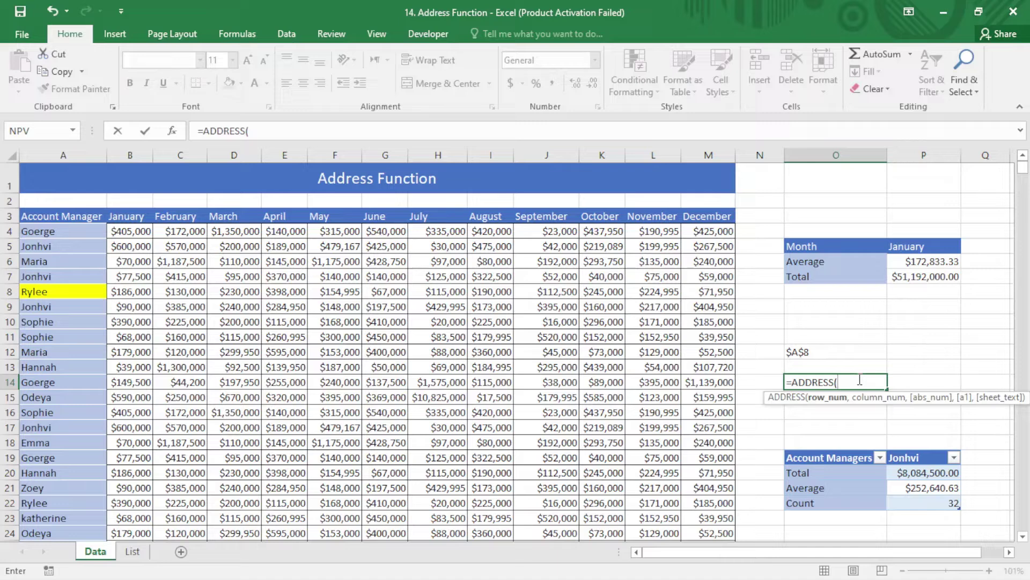
{"action": "type", "text": "row("}
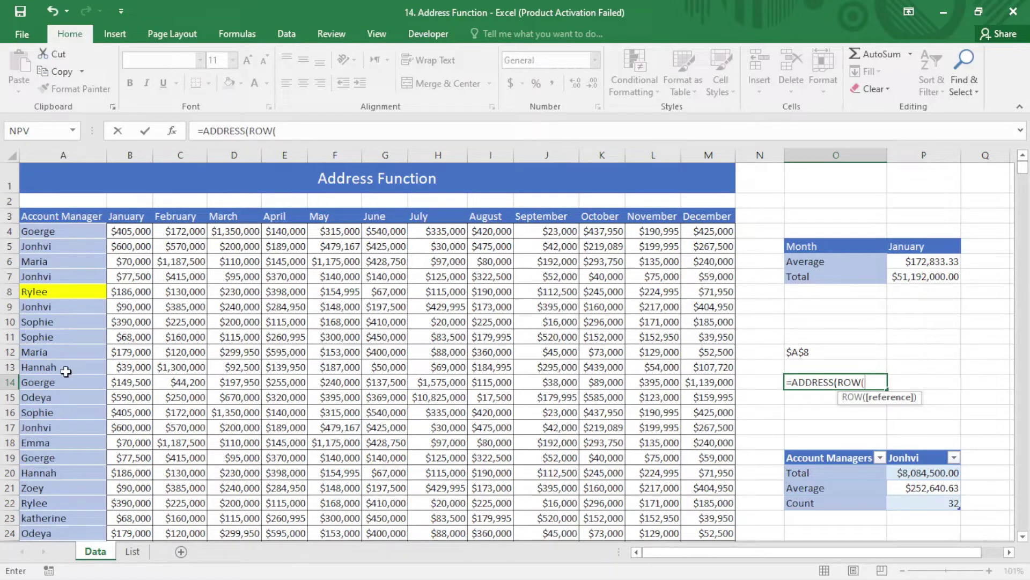
{"action": "type", "text": "acc"}
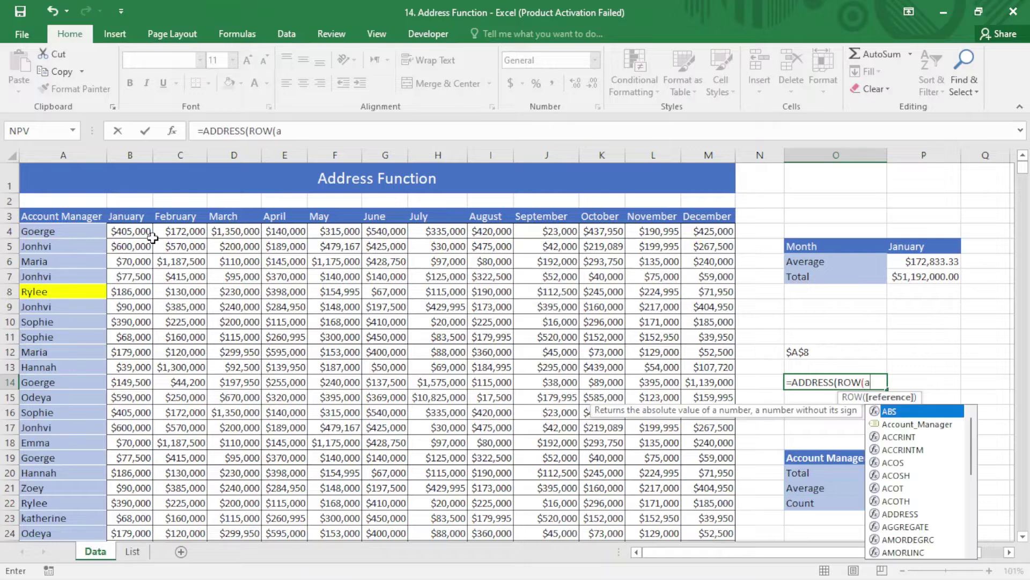
{"action": "key", "text": "Tab"}
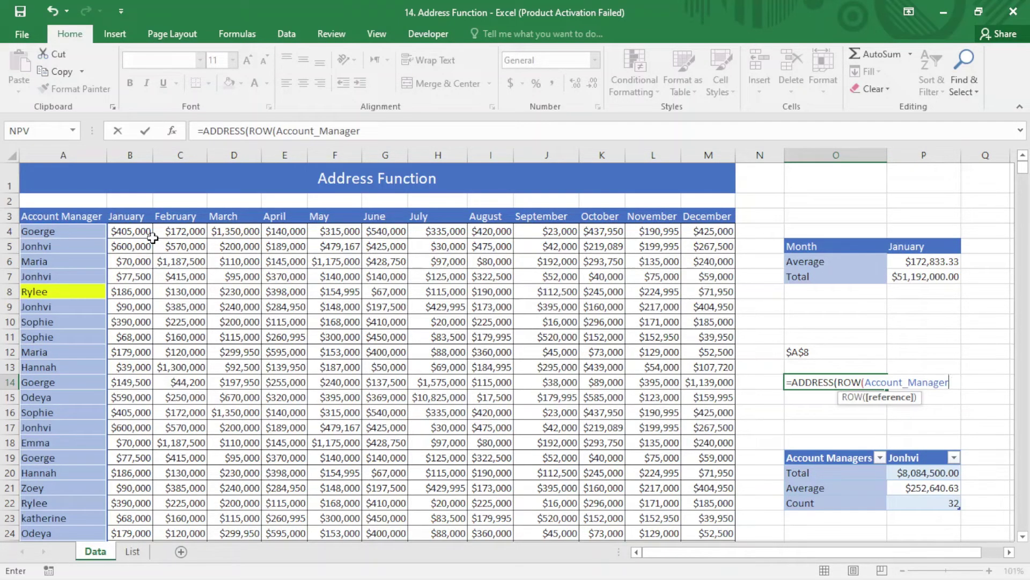
{"action": "type", "text": ")"}
{"action": "type", "text": ","}
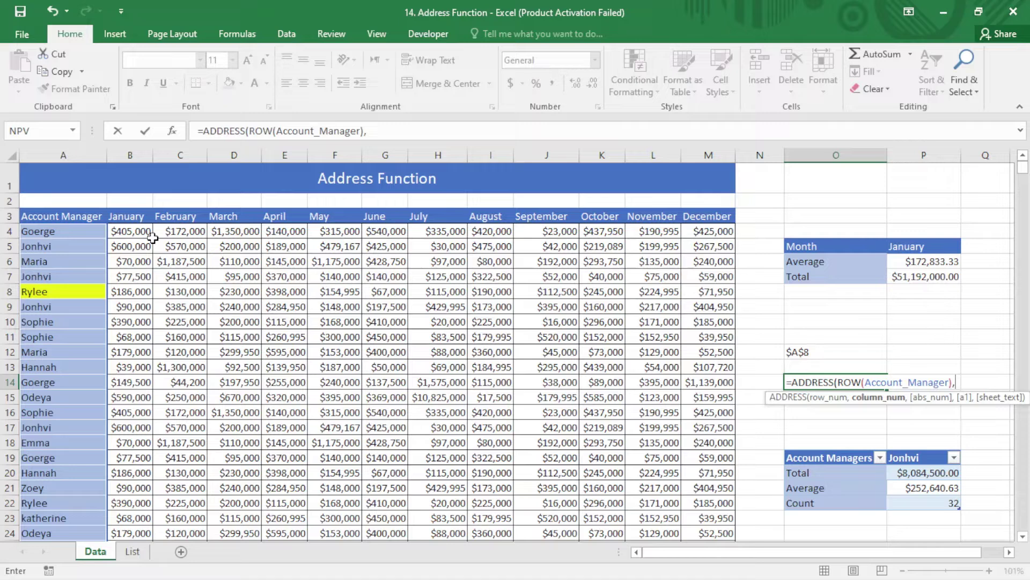
{"action": "type", "text": "colu"}
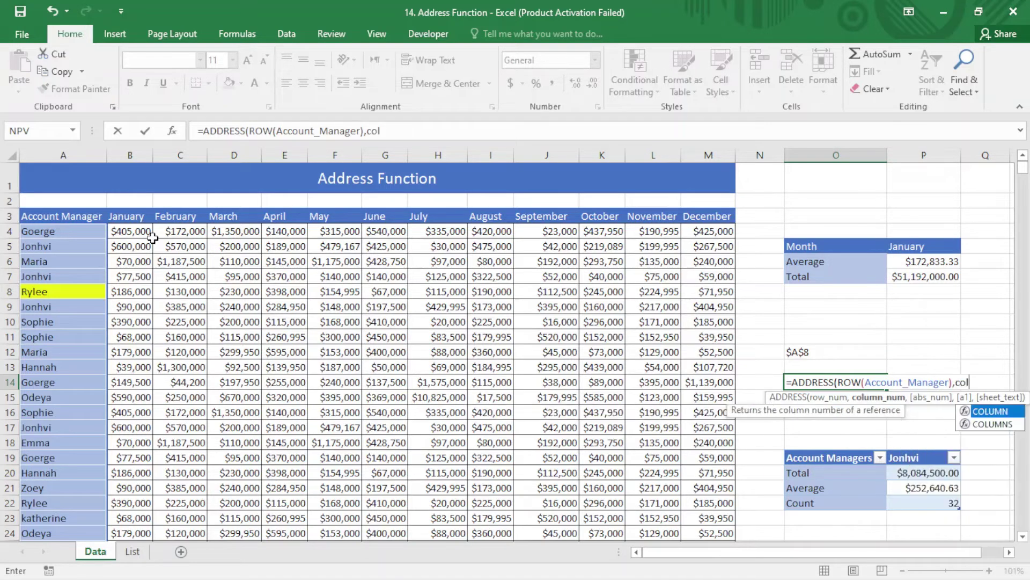
{"action": "key", "text": "Tab"}
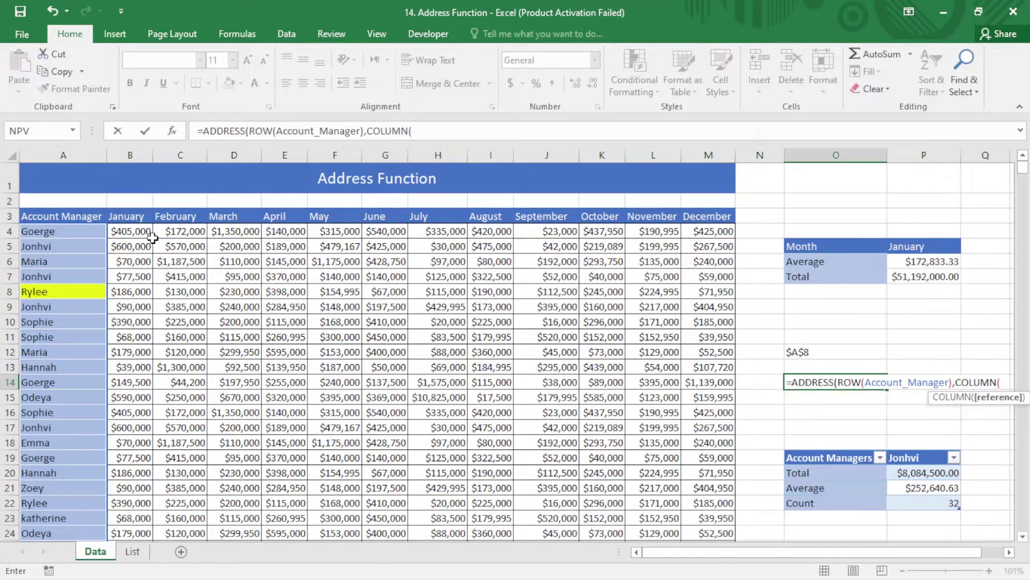
{"action": "type", "text": "acc"}
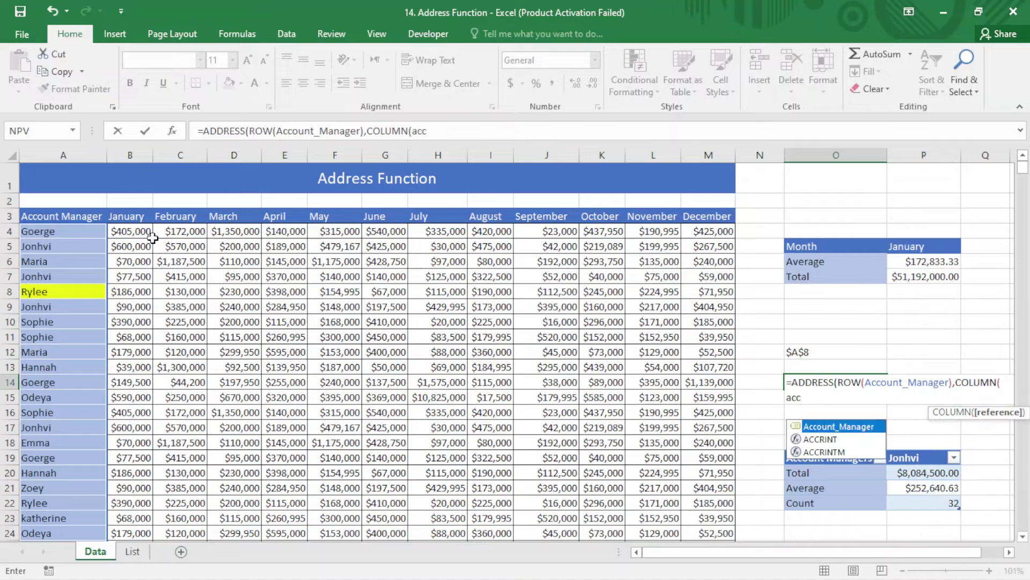
{"action": "key", "text": "Tab"}
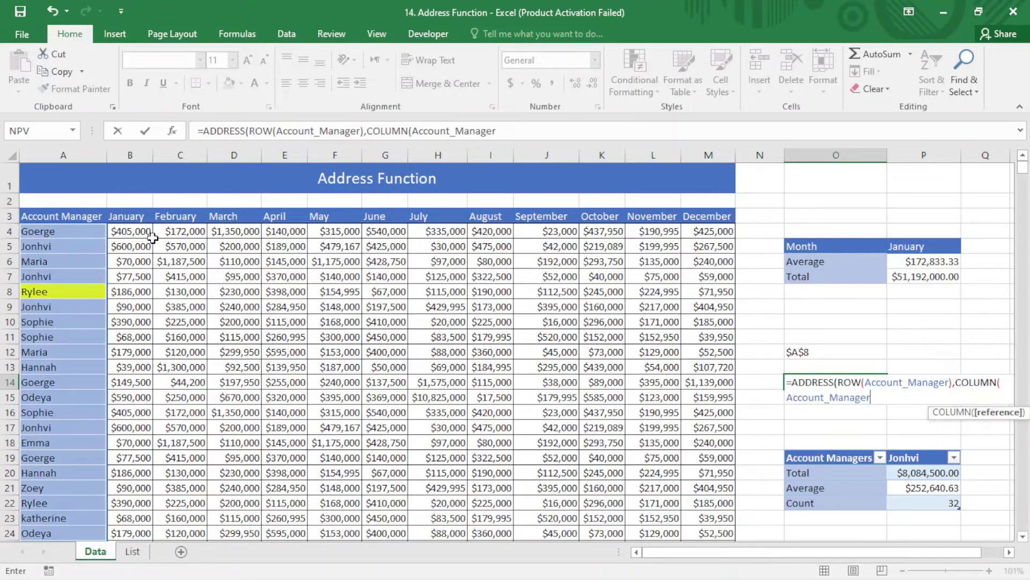
{"action": "type", "text": ")"}
{"action": "type", "text": ")"}
{"action": "key", "text": "Return"}
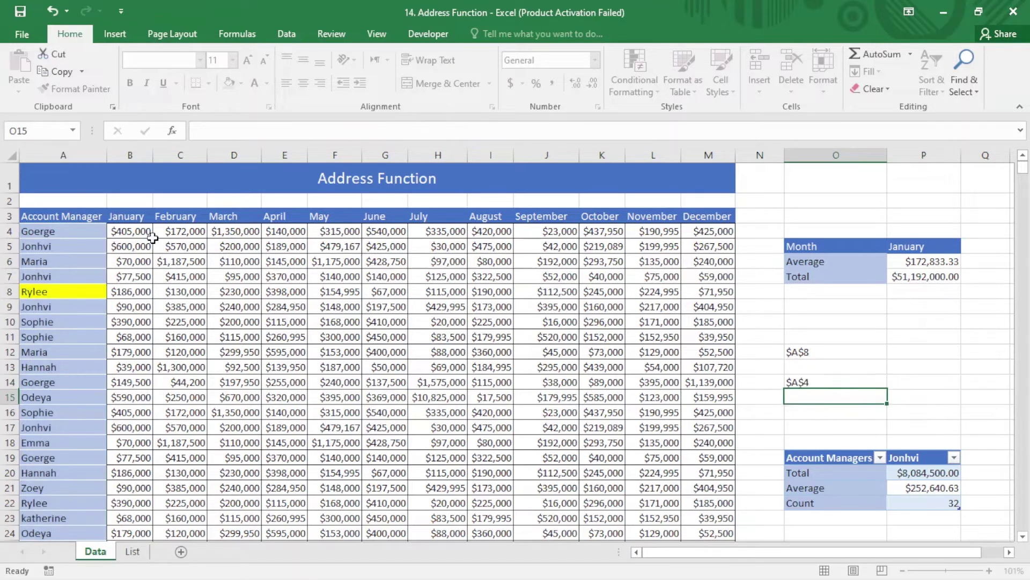
- Select A4 to confirm Goerge as the table's first cell
{"action": "left_click", "coordinate": [49, 231]}
{"action": "type", "text": "=add"}
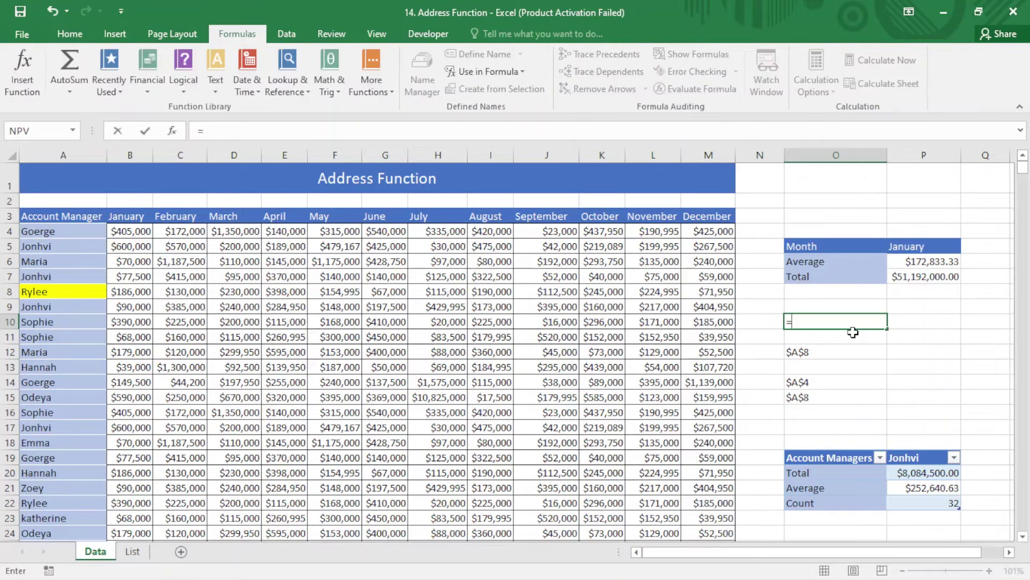
- Enter =ADDRESS(ROW(December)+ROW(December)-1,COLUMN(December)) in O10, returning $M$219
{"action": "double_click", "coordinate": [837, 338]}
{"action": "type", "text": "=ADDRESS("}
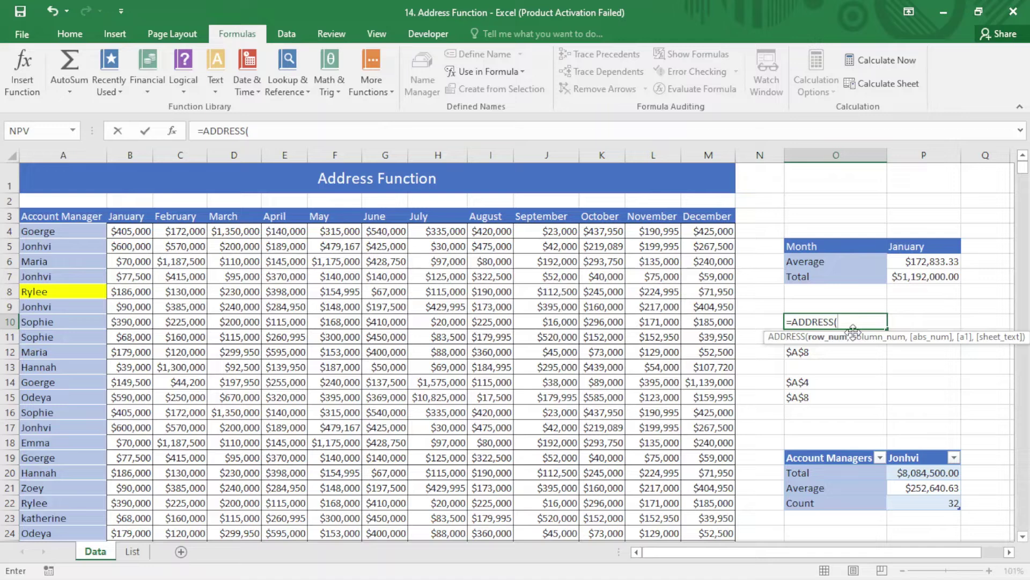
{"action": "type", "text": "ROW("}
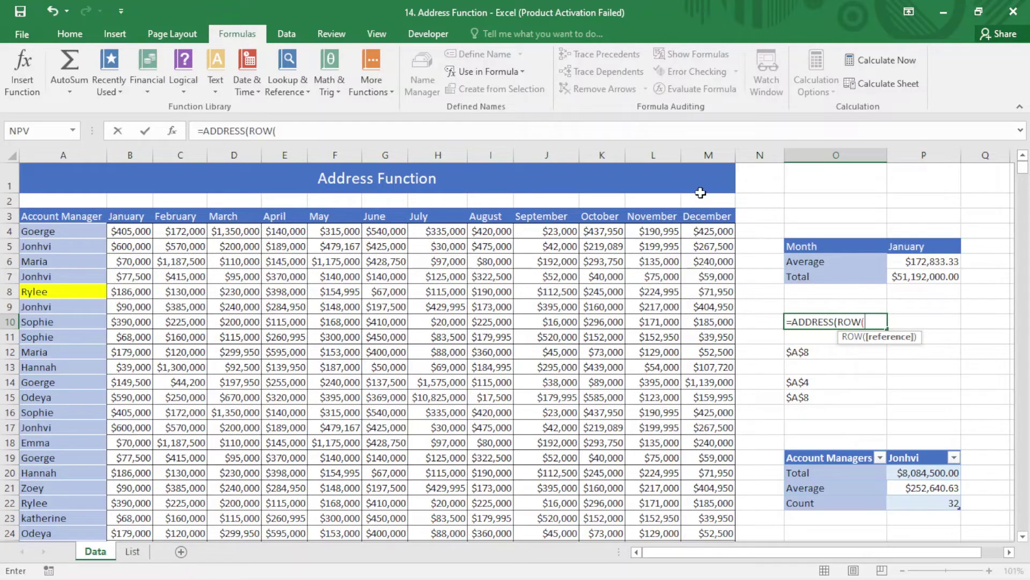
{"action": "type", "text": "Dece"}
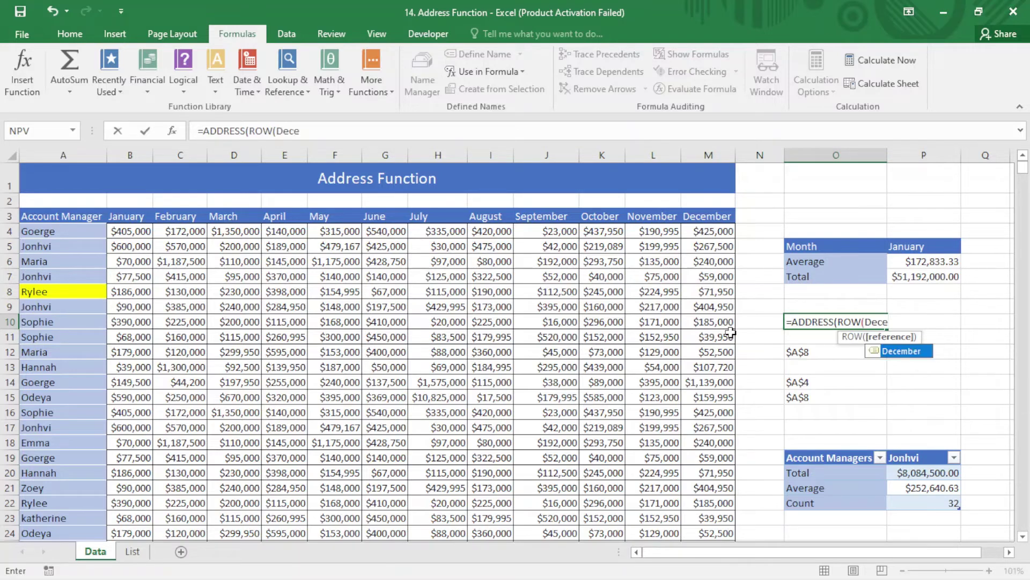
{"action": "key", "text": "Tab"}
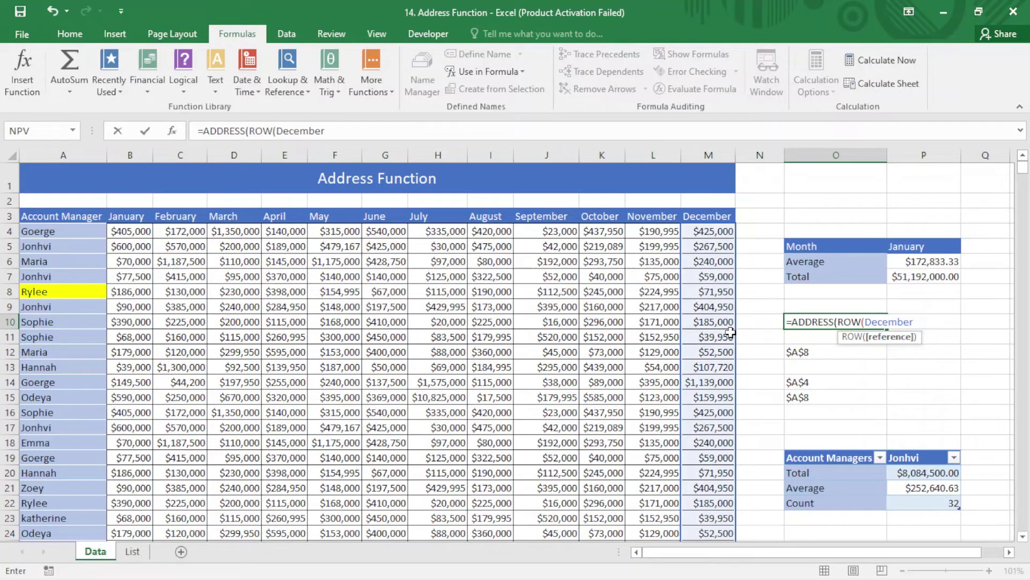
{"action": "type", "text": ")"}
{"action": "type", "text": "+"}
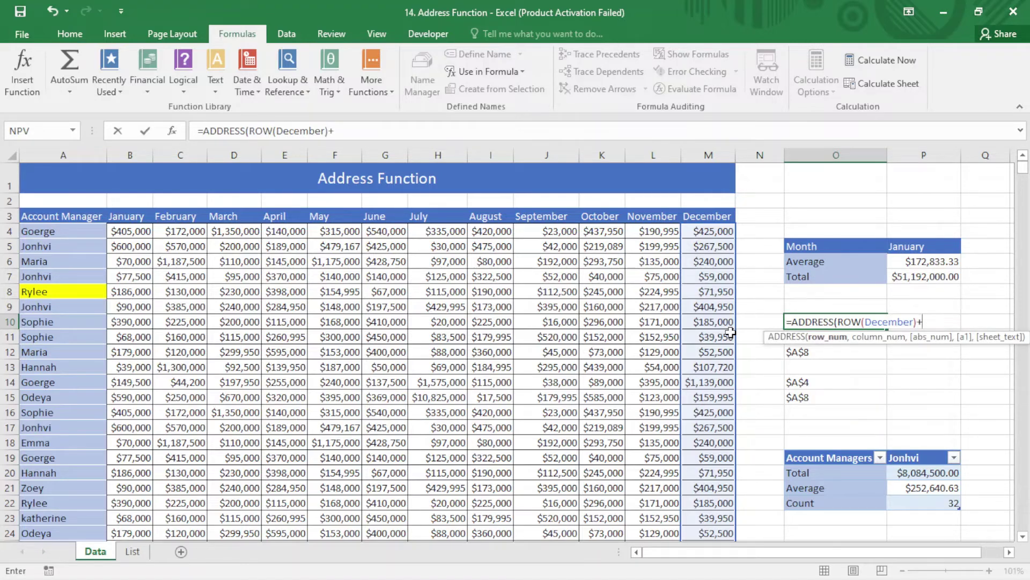
{"action": "type", "text": "r"}
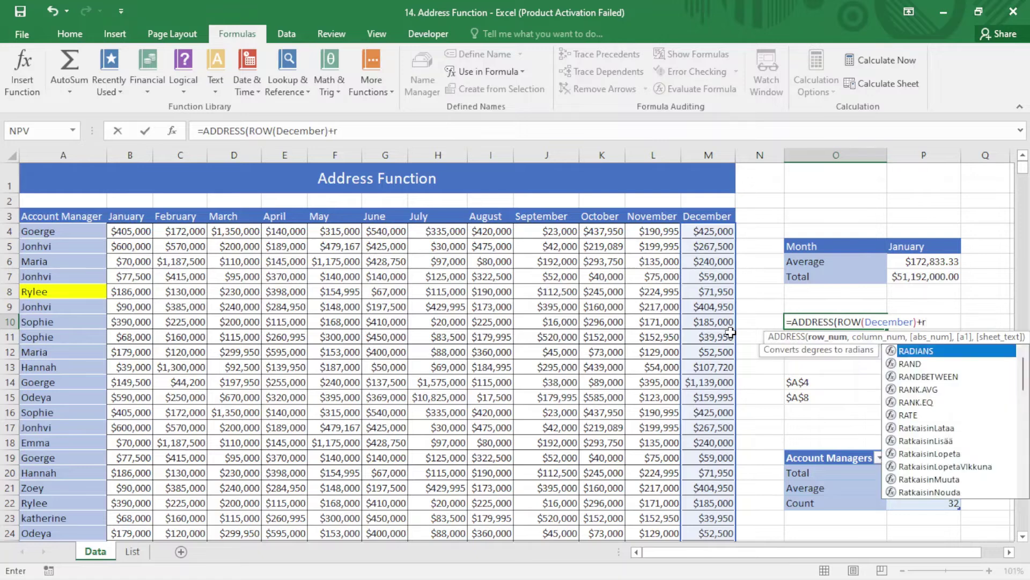
{"action": "type", "text": "ow"}
{"action": "key", "text": "Tab"}
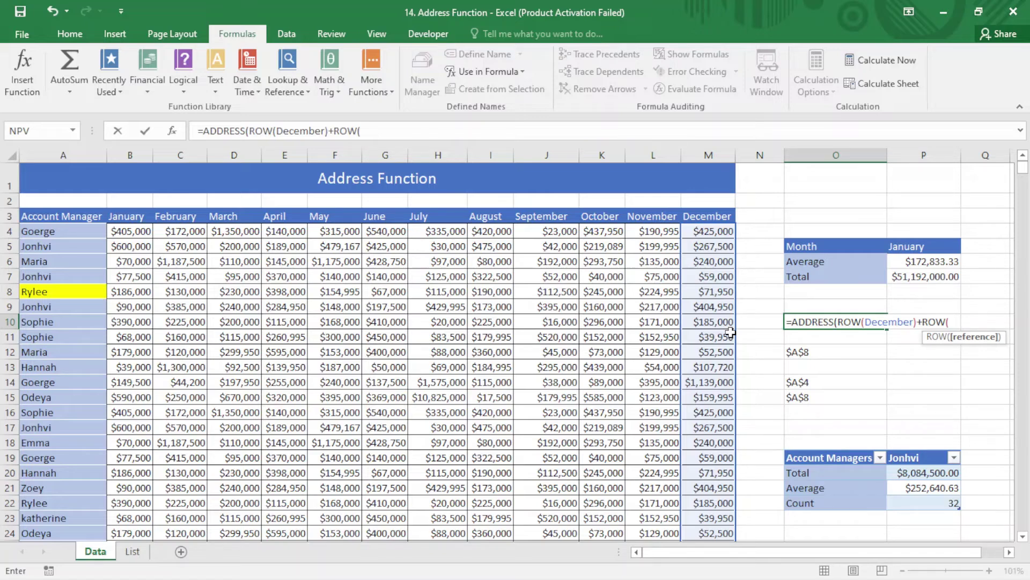
{"action": "type", "text": "de"}
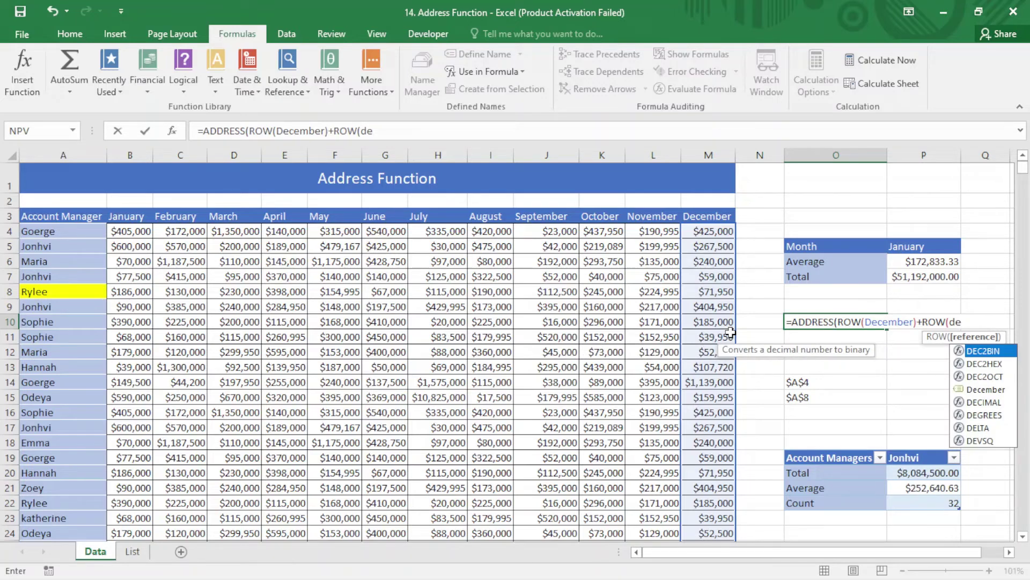
{"action": "type", "text": "cember"}
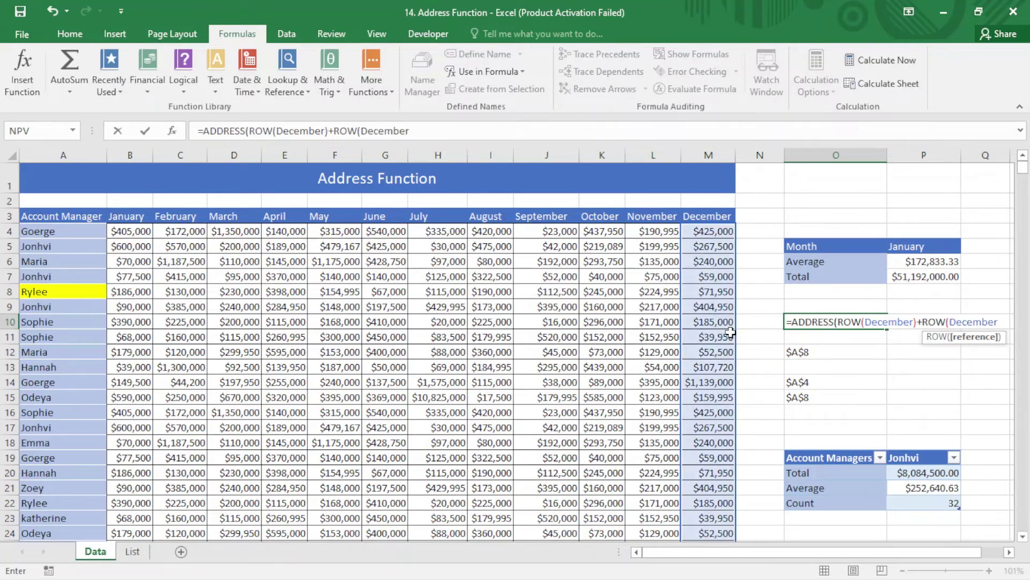
{"action": "key", "text": "BackSpace"}
{"action": "type", "text": "r"}
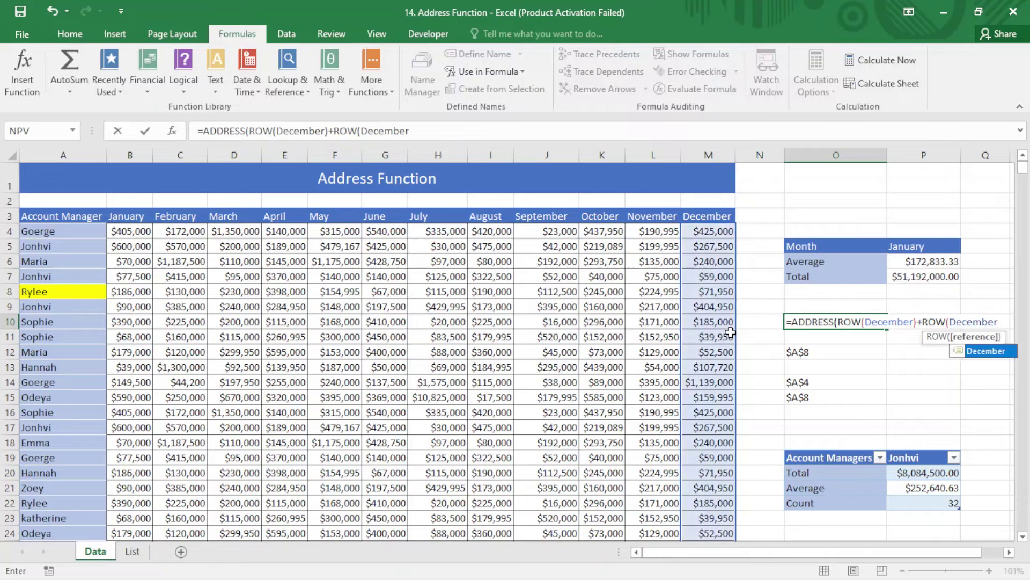
{"action": "type", "text": ")"}
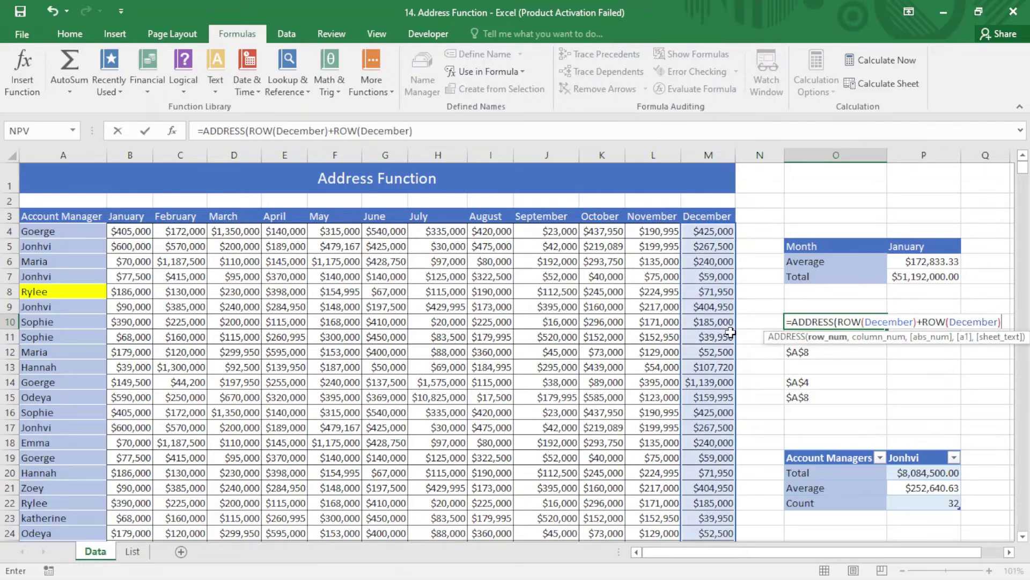
{"action": "type", "text": "-1"}
{"action": "type", "text": ","}
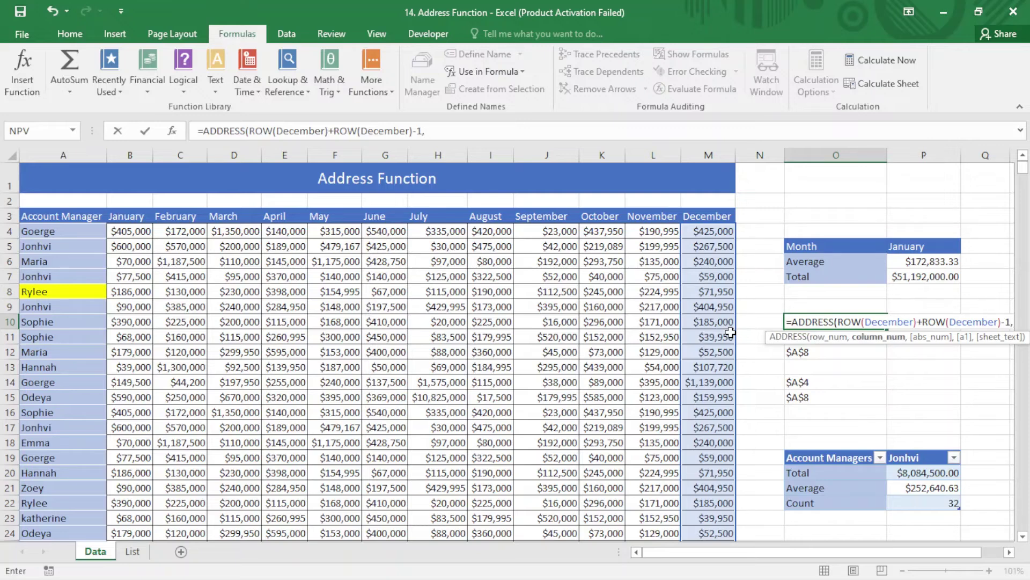
{"action": "type", "text": "colu"}
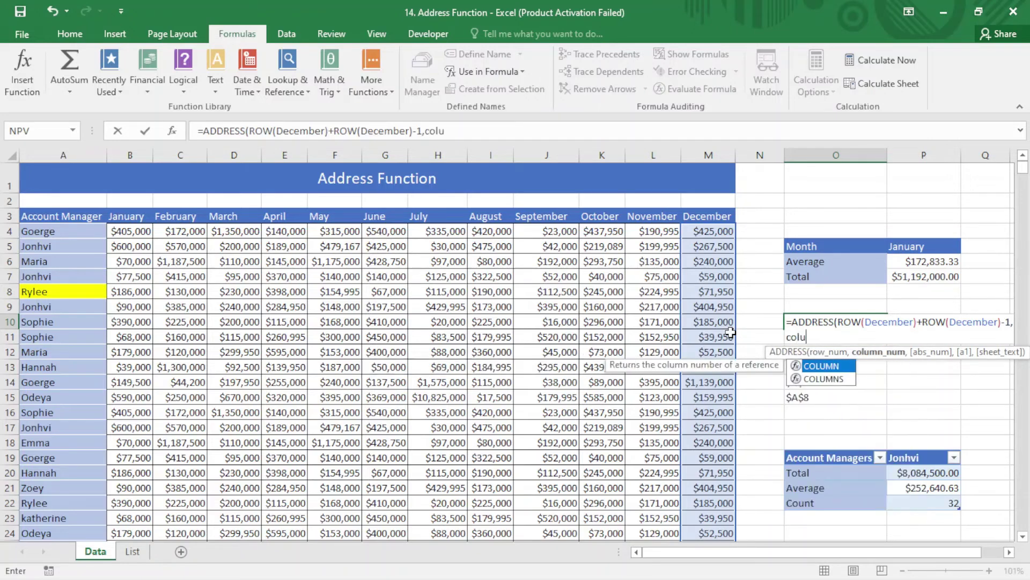
{"action": "key", "text": "Tab"}
{"action": "type", "text": "d"}
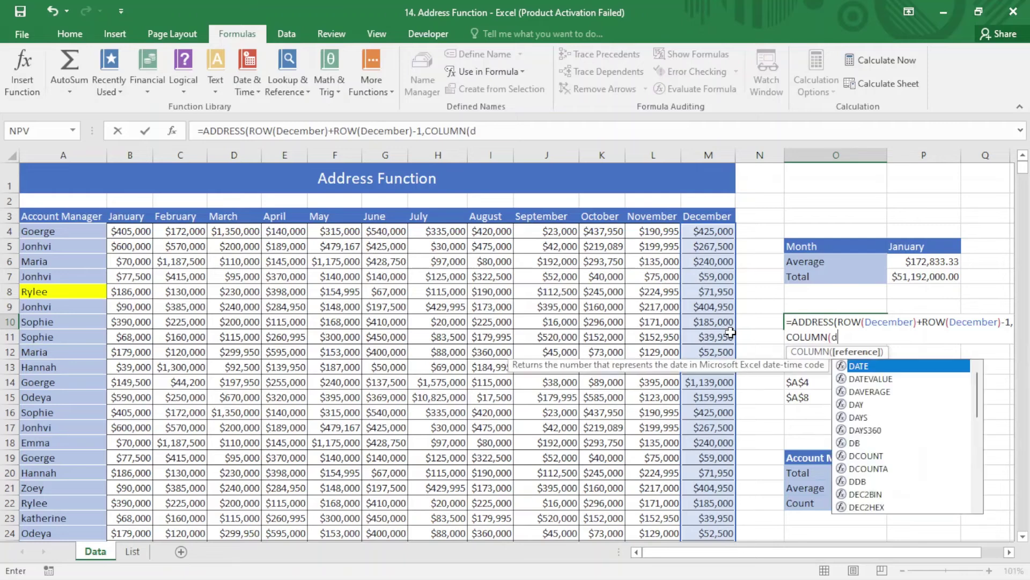
{"action": "type", "text": "ece"}
{"action": "key", "text": "Tab"}
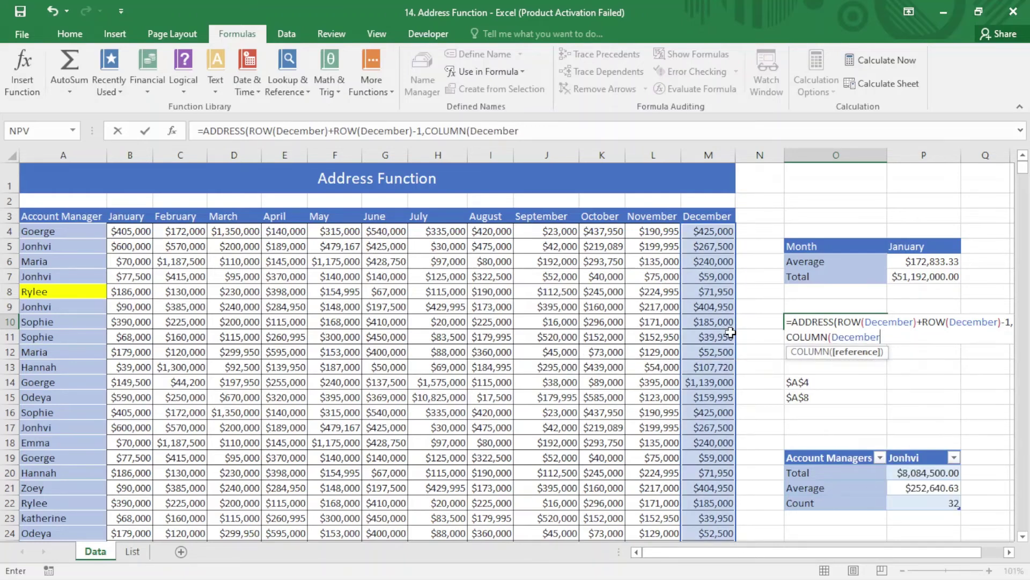
{"action": "type", "text": "))"}
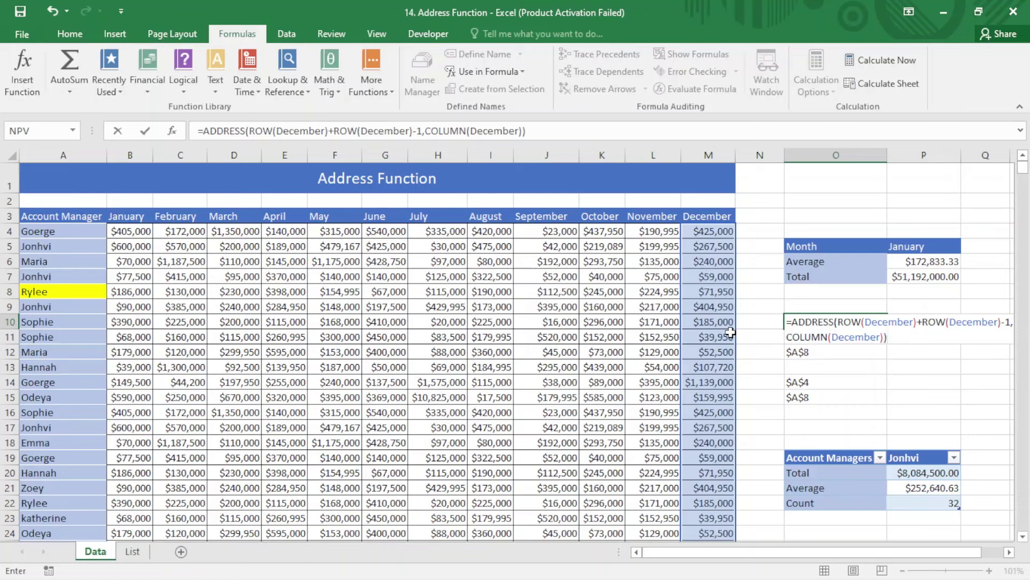
{"action": "key", "text": "ctrl+Return"}
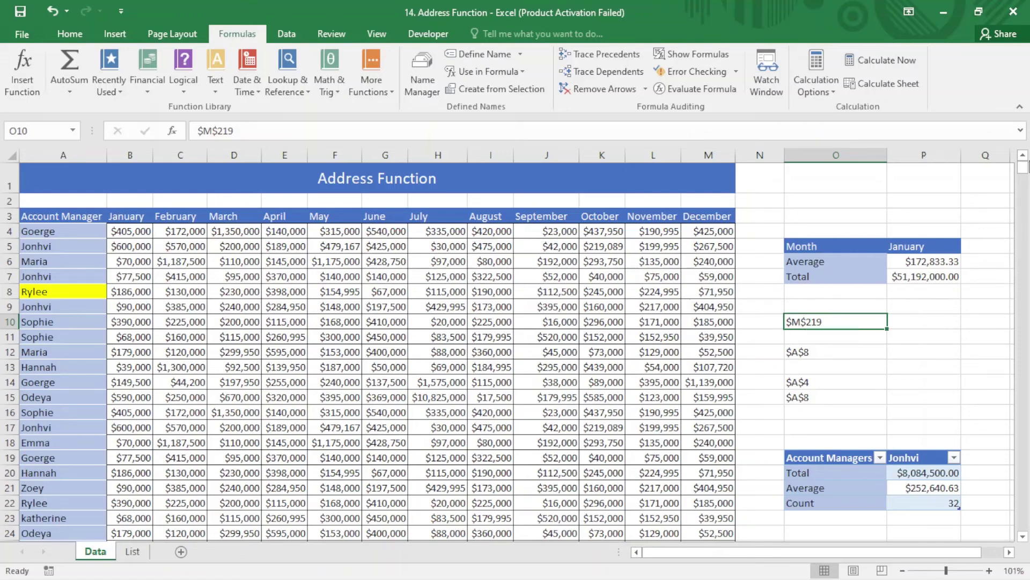
{"action": "left_click_drag", "start_coordinate": [1025, 165], "coordinate": [1025, 305]}
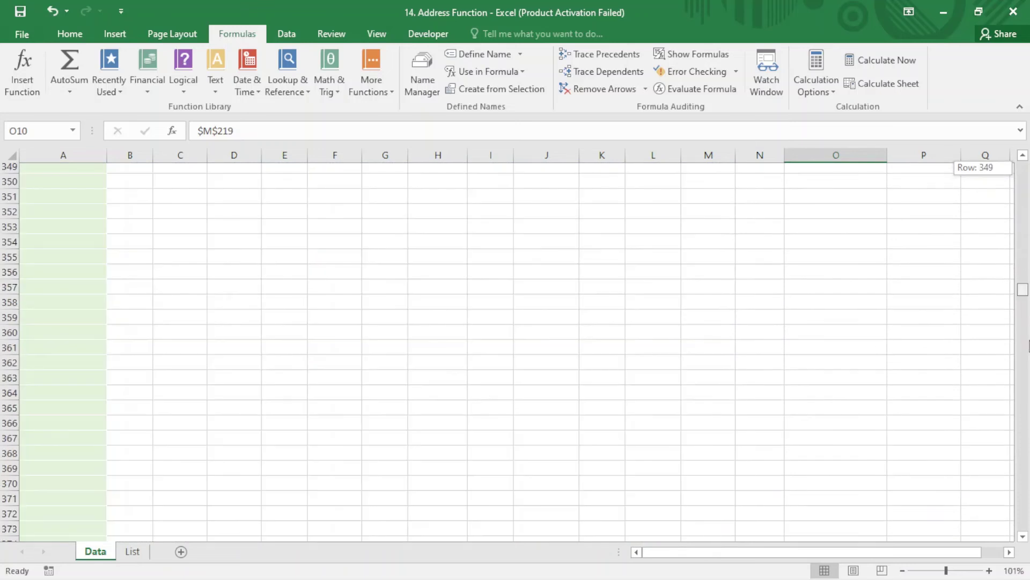
{"action": "scroll", "coordinate": [1022, 158], "scroll_direction": "up", "scroll_amount": 1}
{"action": "left_click", "coordinate": [612, 246]}
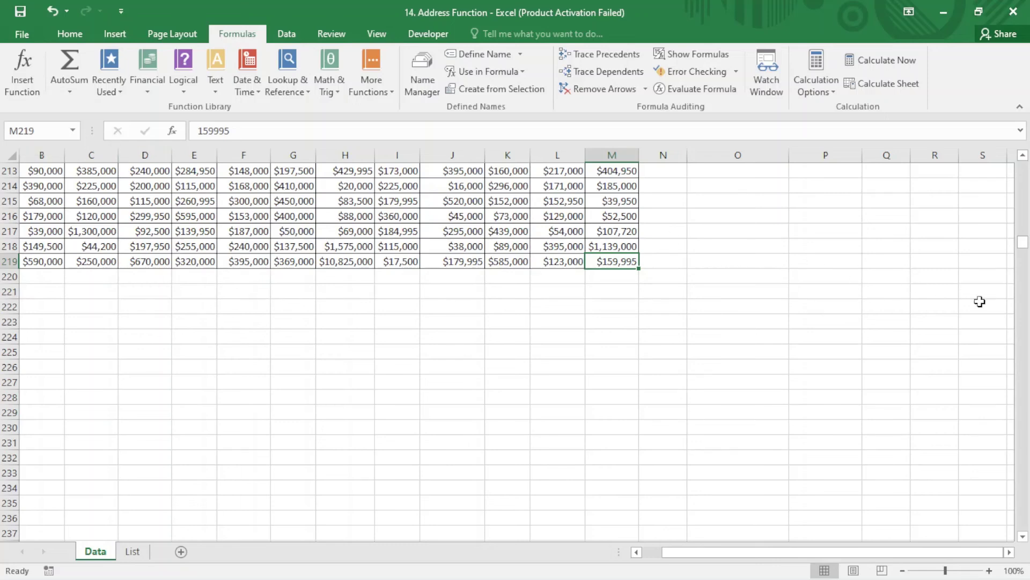
{"action": "left_click_drag", "start_coordinate": [1022, 246], "coordinate": [1024, 159]}
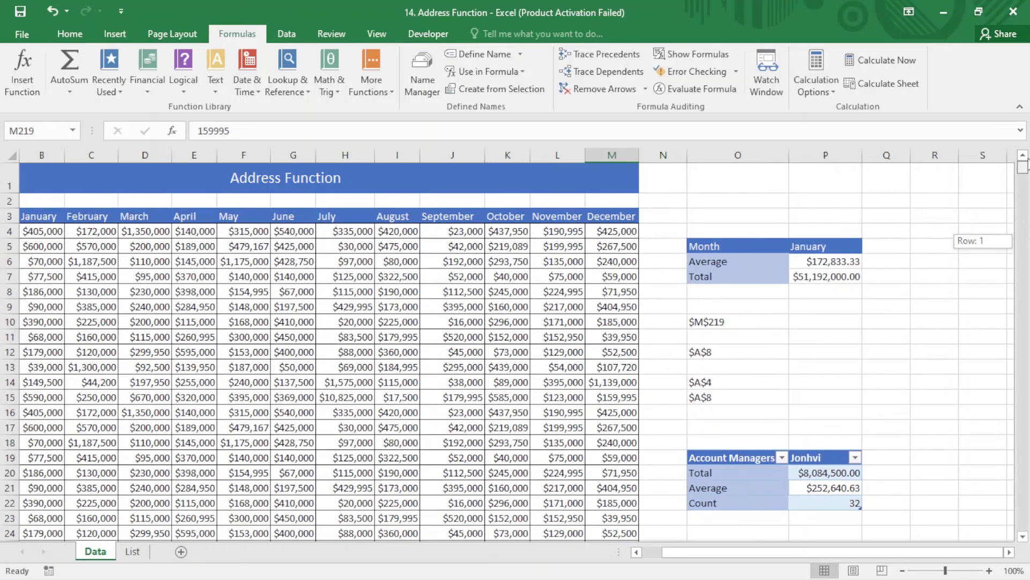